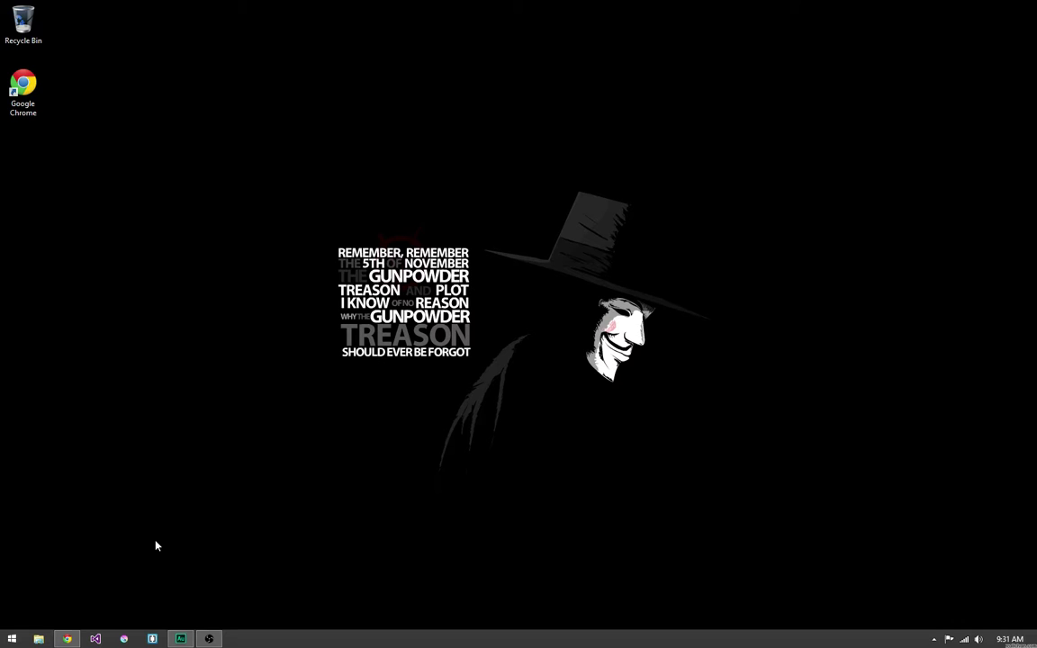
# Switch to Google Chrome and search Google for emscripten
pyautogui.click(67, 638)
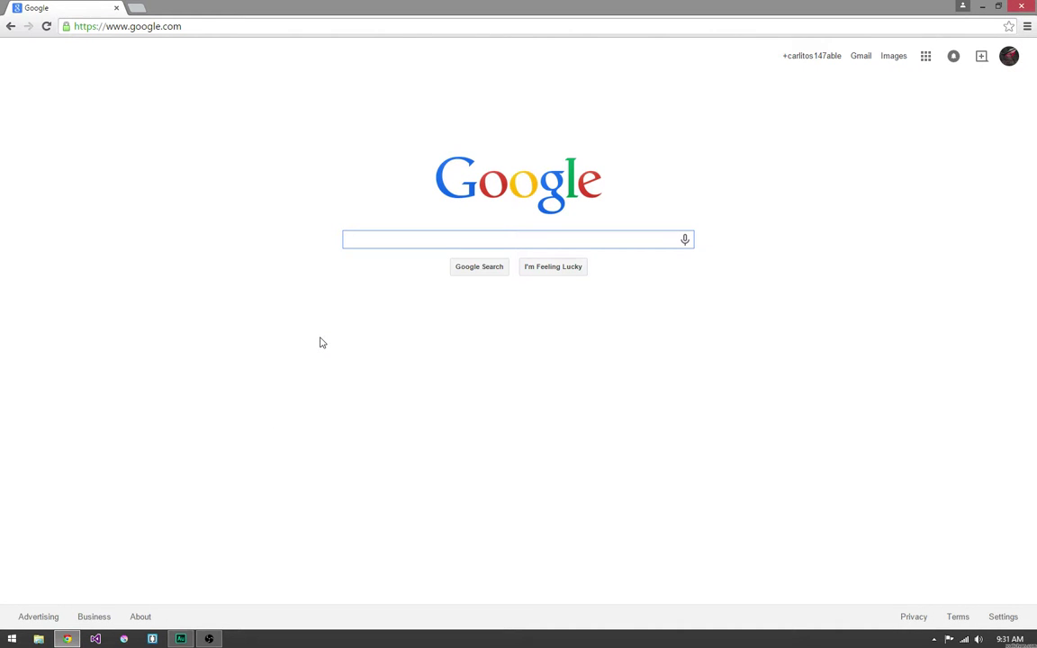
pyautogui.write('emsc')
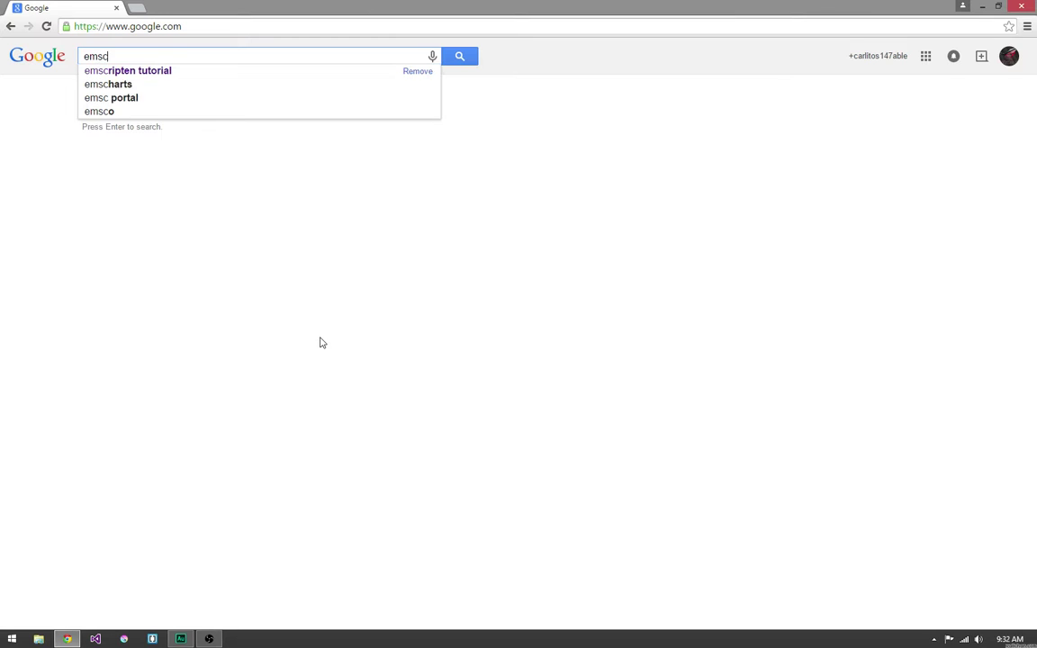
pyautogui.write('ripten')
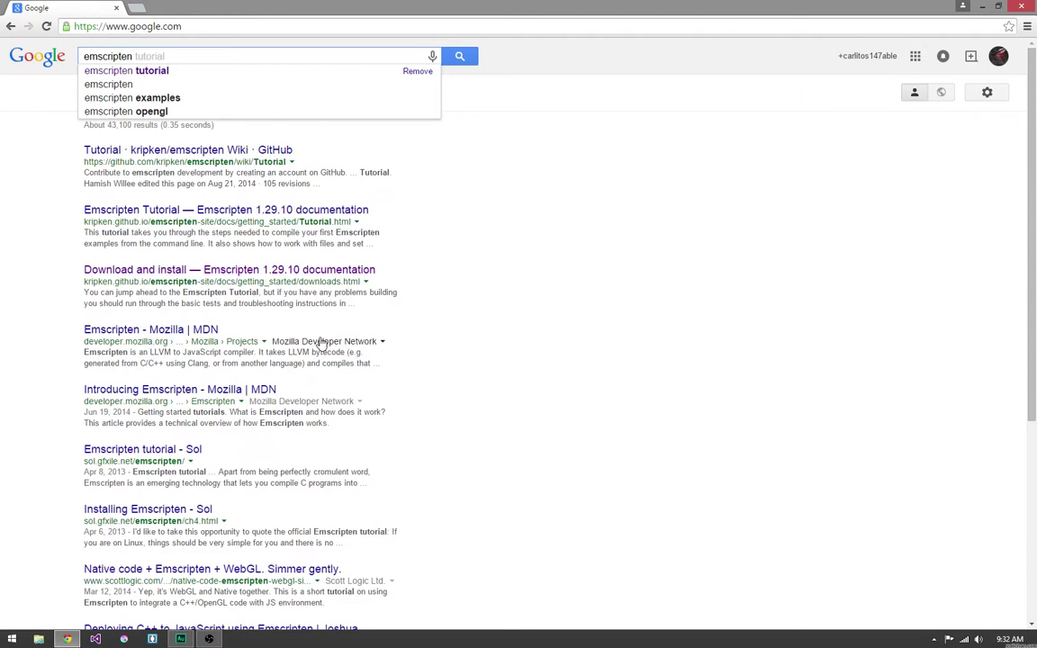
pyautogui.press('Return')
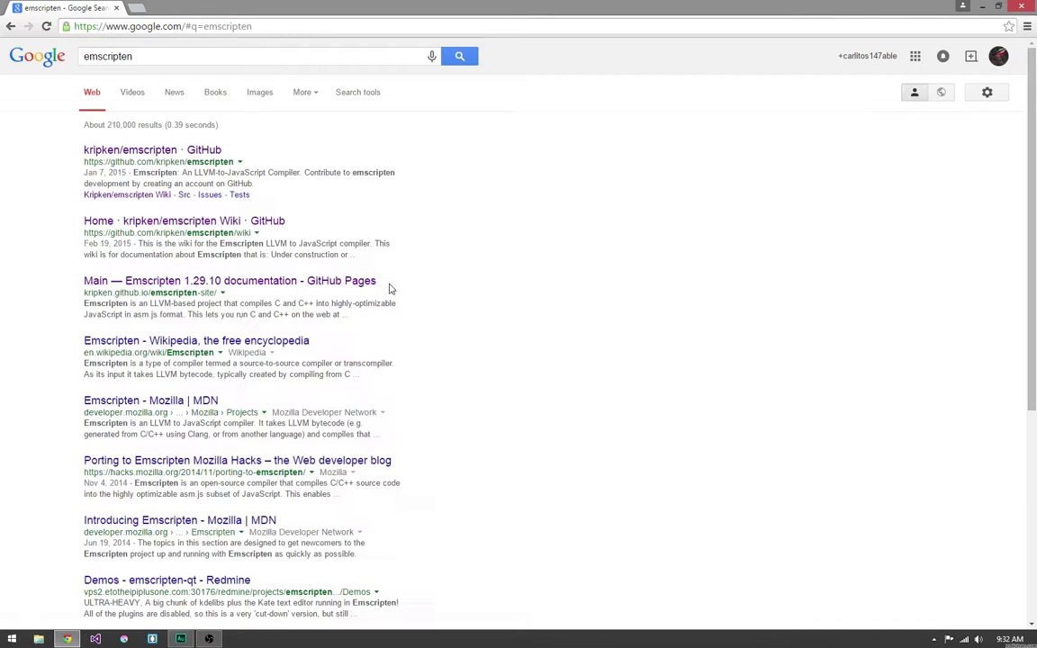
# Open the kripken/emscripten GitHub repository from the results and go through its wiki to the main Emscripten website
pyautogui.click(204, 153)
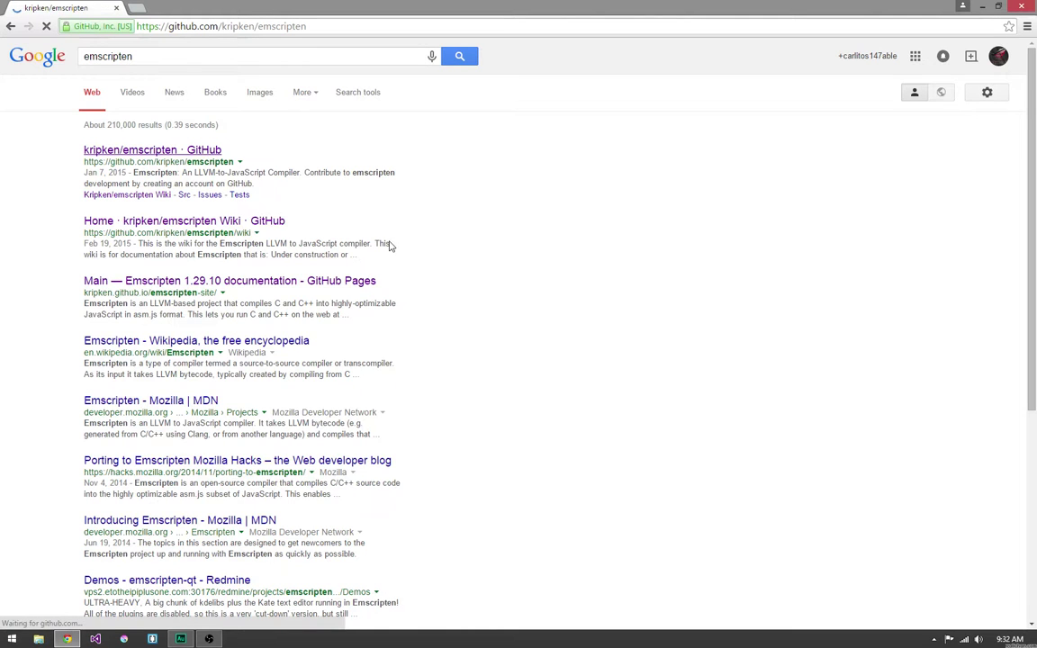
pyautogui.scroll(-10, 204, 297)
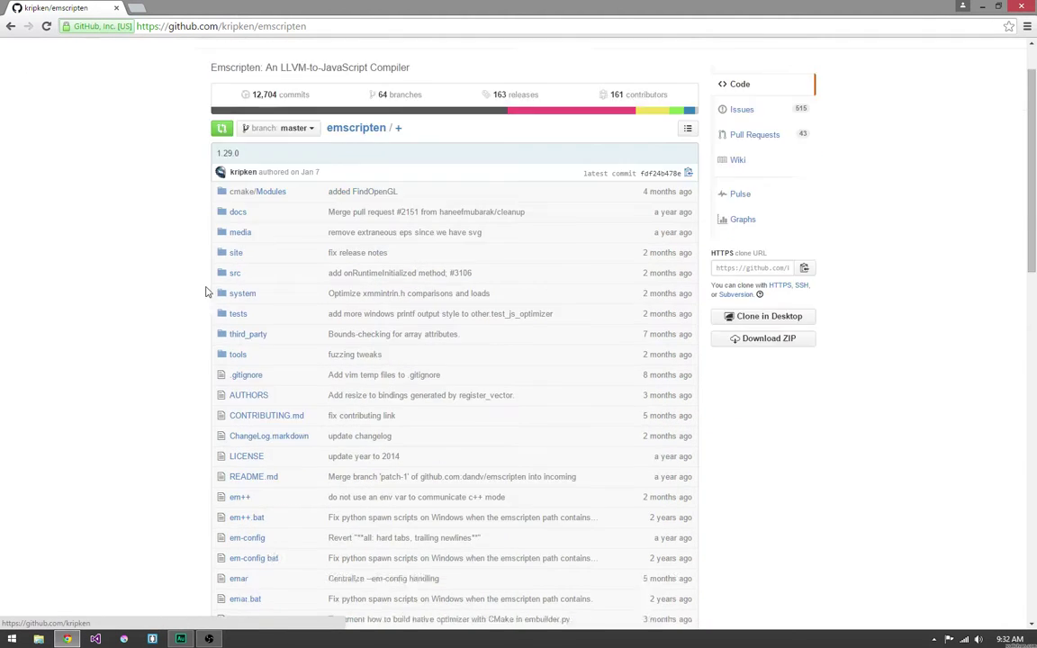
pyautogui.click(445, 430)
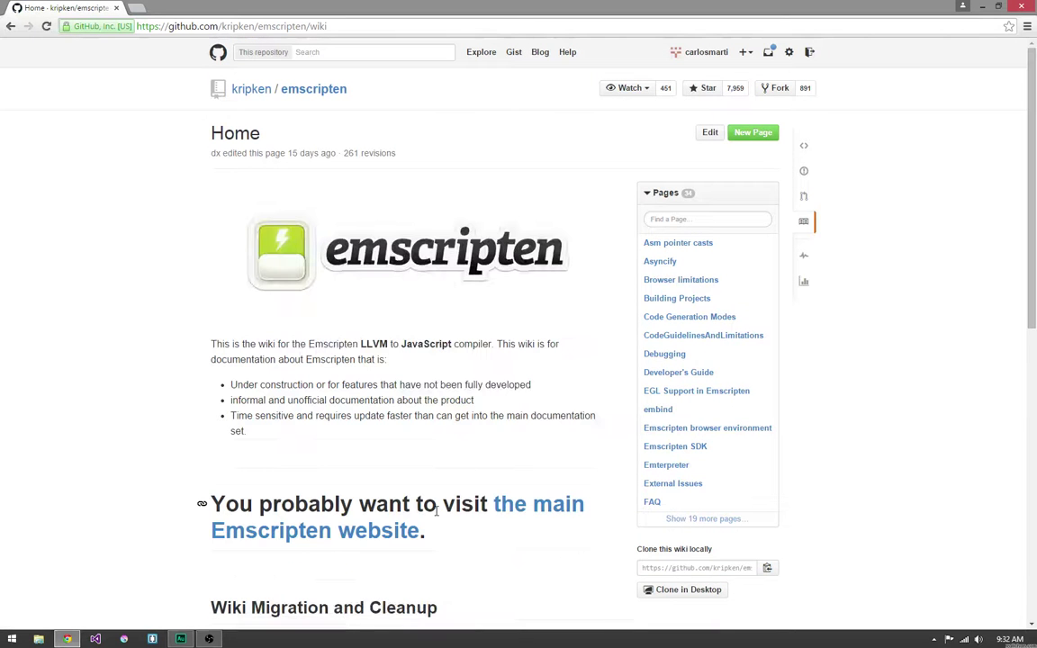
pyautogui.click(396, 594)
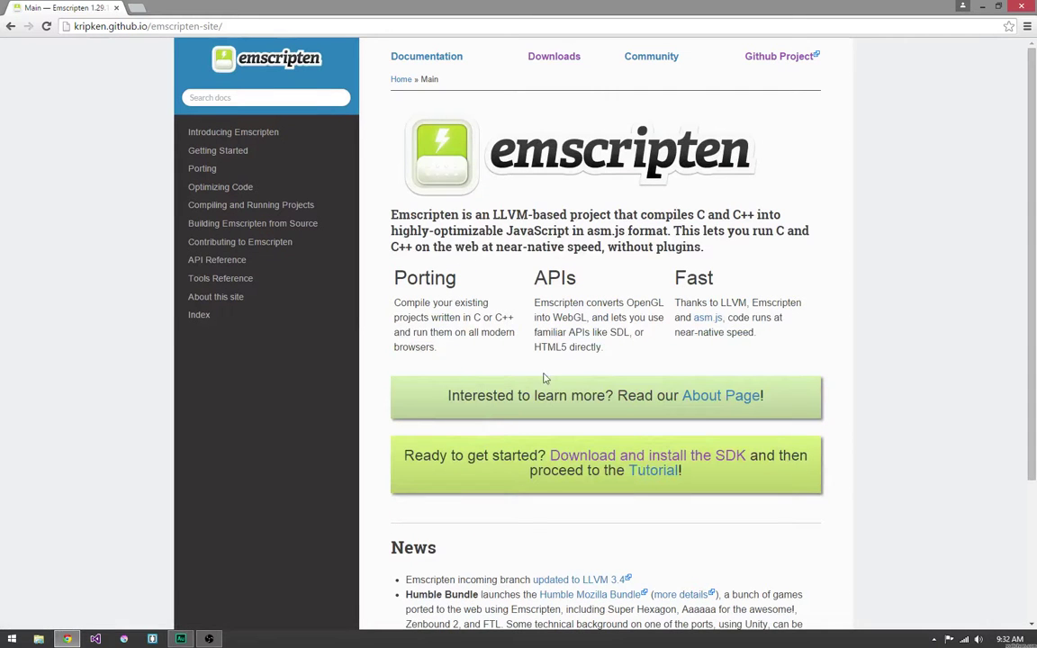
# Open the Emscripten Downloads page and review the SDK installers offered for Windows, Linux and Mac OS X
pyautogui.click(552, 58)
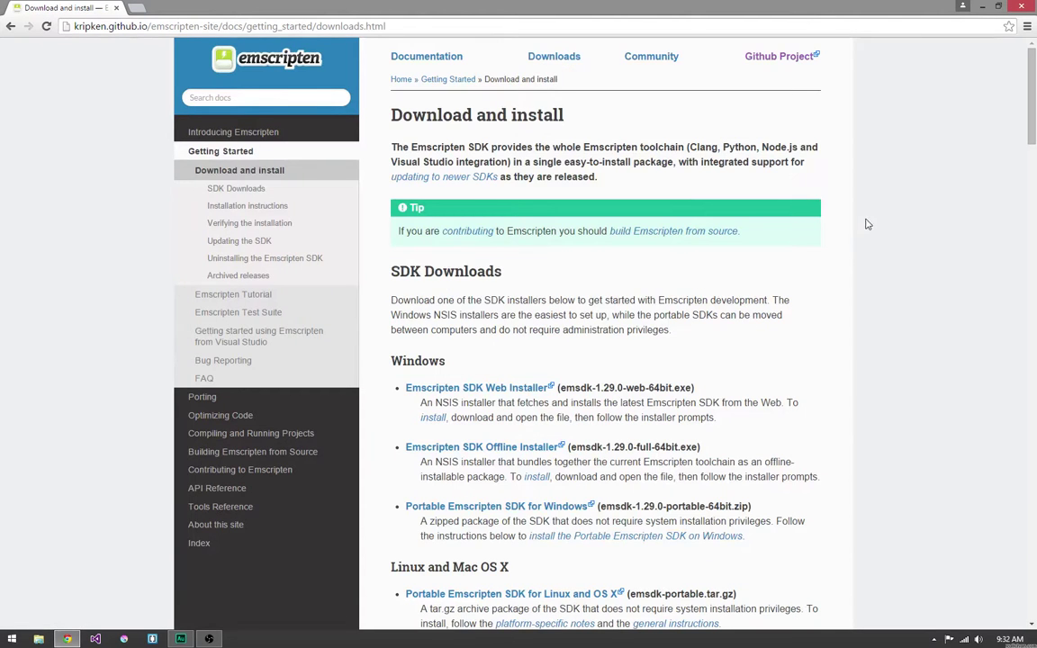
pyautogui.scroll(-3, 884, 216)
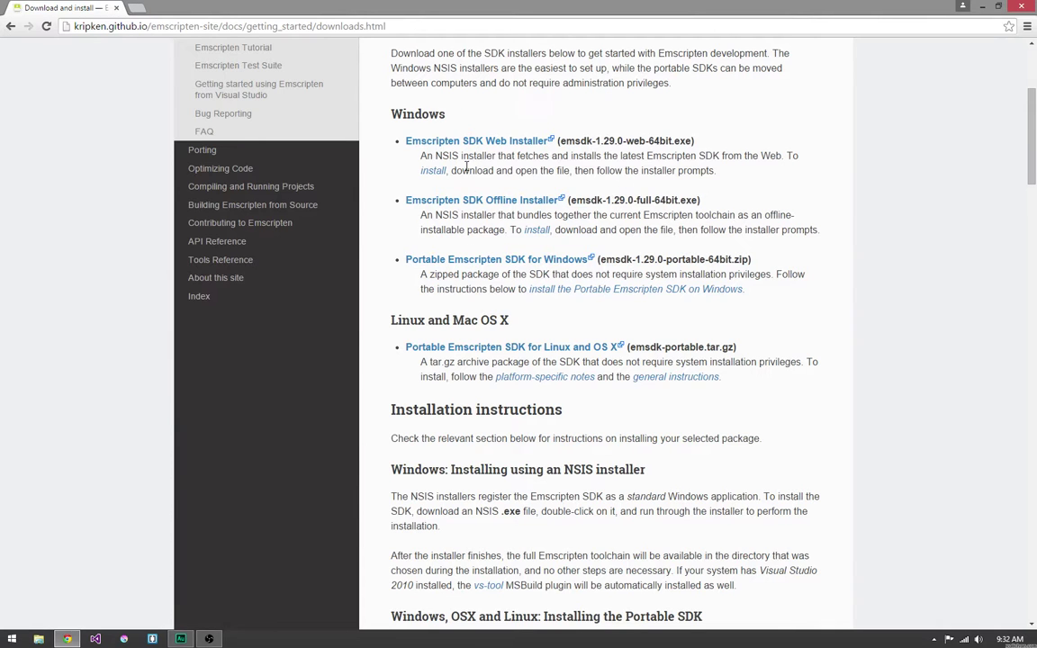
pyautogui.scroll(-1, 813, 243)
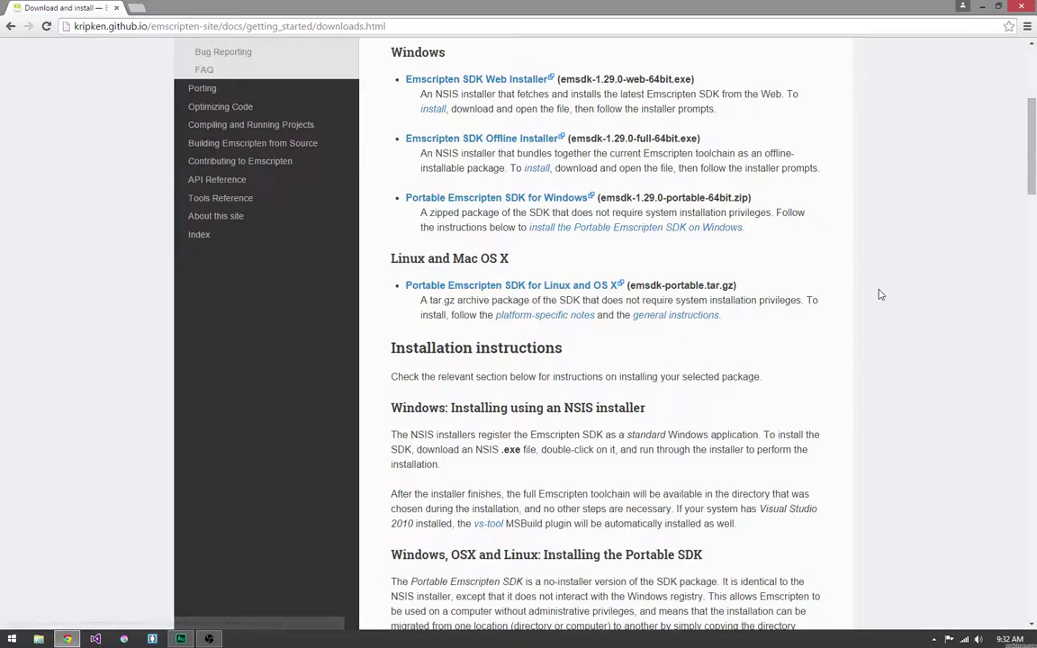
pyautogui.scroll(3, 874, 295)
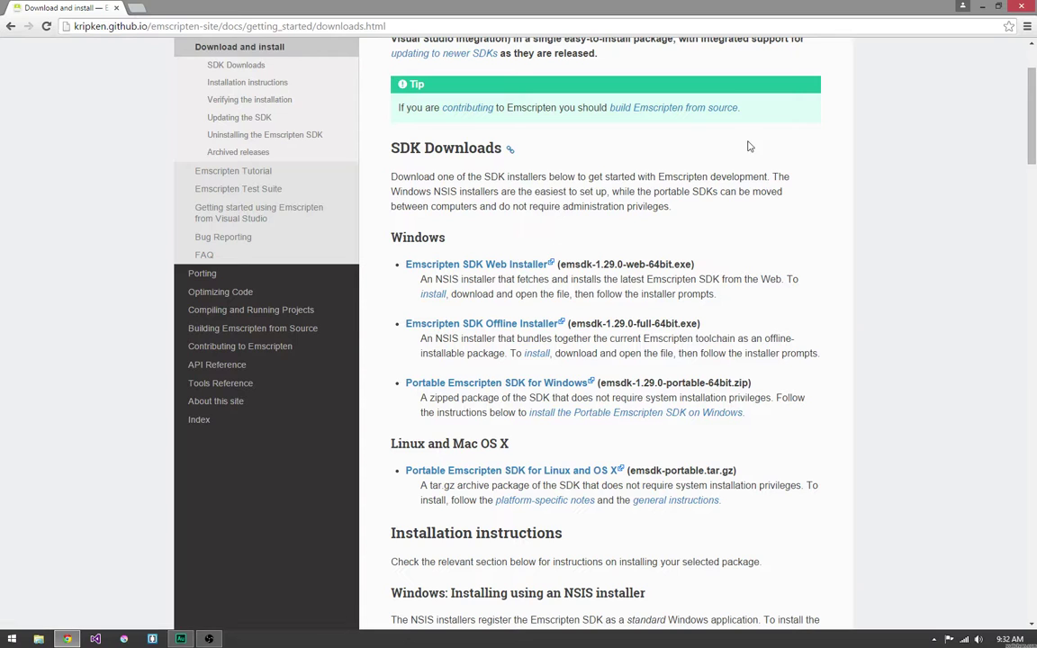
# Go back to google.com and search for java jdk
pyautogui.click(509, 22)
pyautogui.write('google.com')
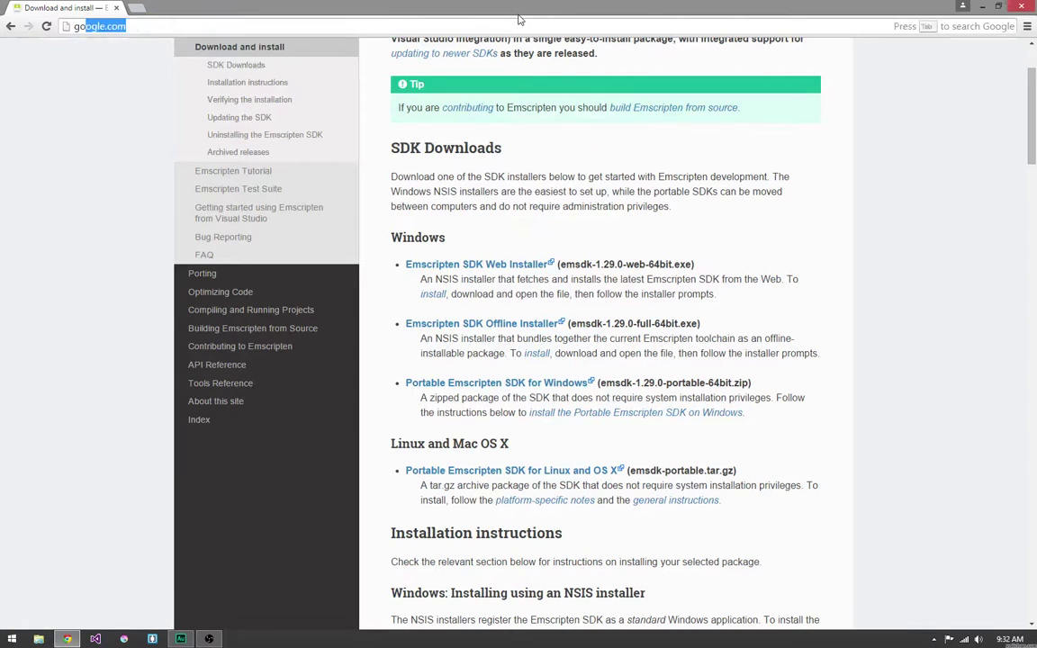
pyautogui.press('Return')
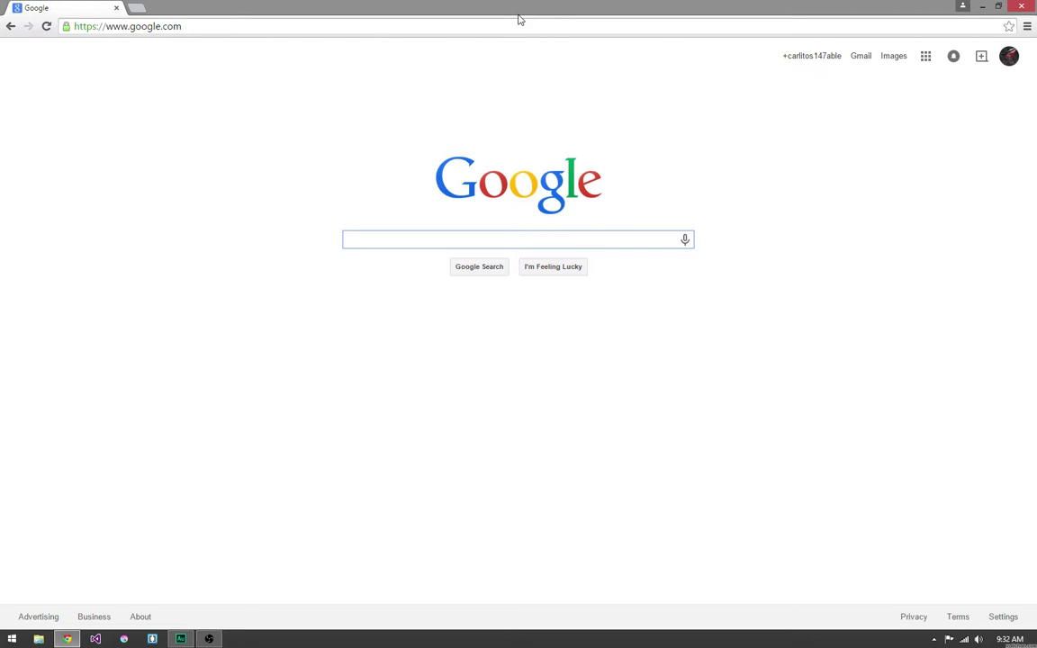
pyautogui.write('java')
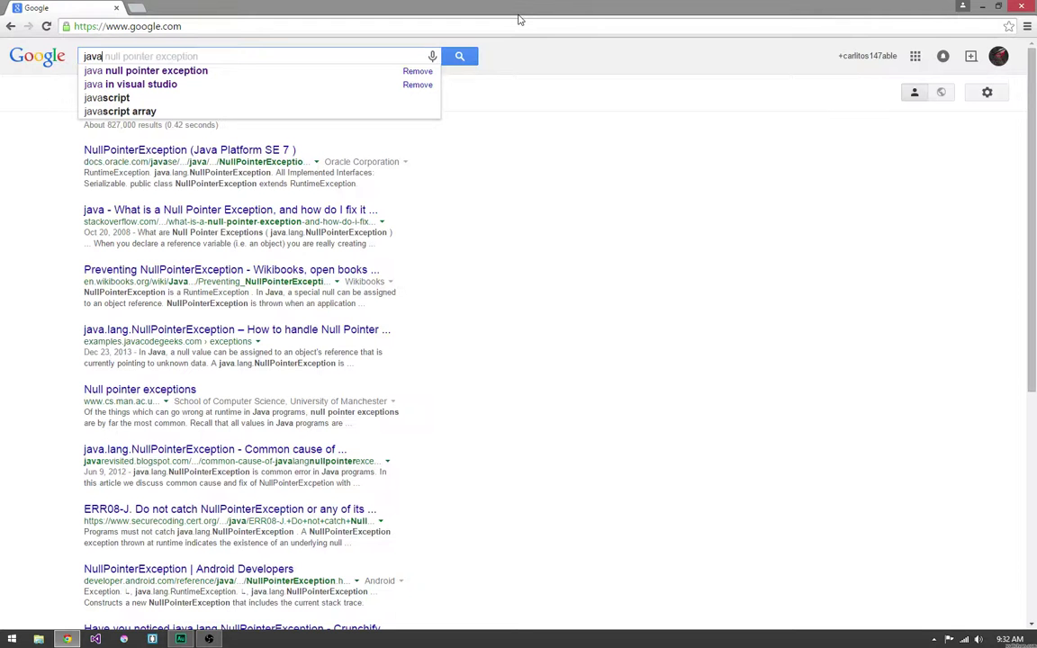
pyautogui.write(' jdk')
pyautogui.press('Return')
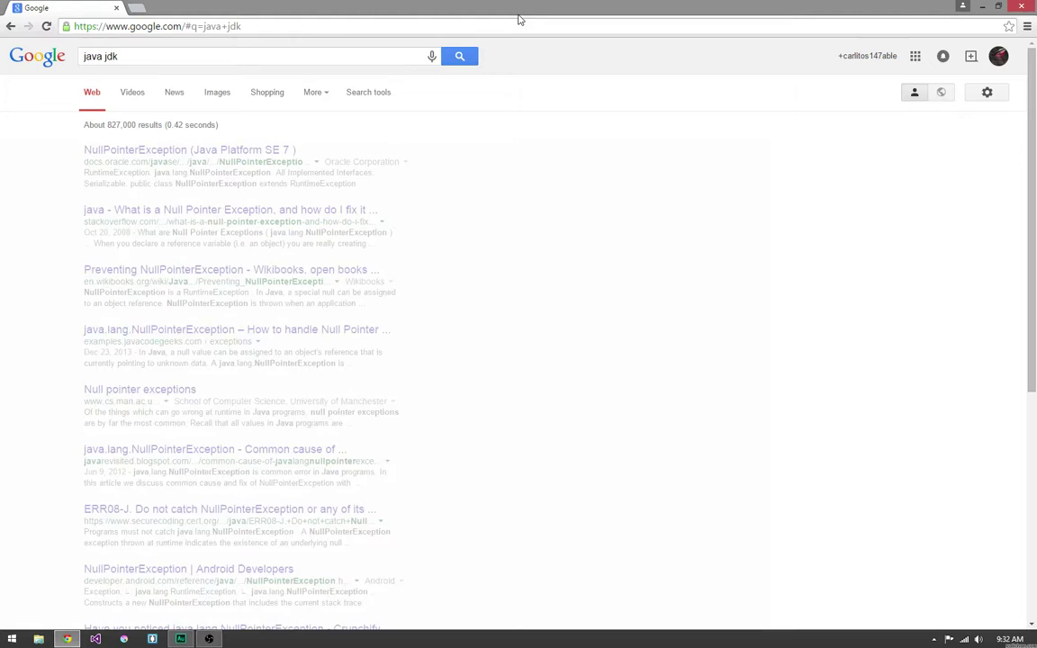
# Open Oracle's Java SE Downloads page from the results and examine the JDK packages offered for Java SE 8 and 7
pyautogui.click(324, 150)
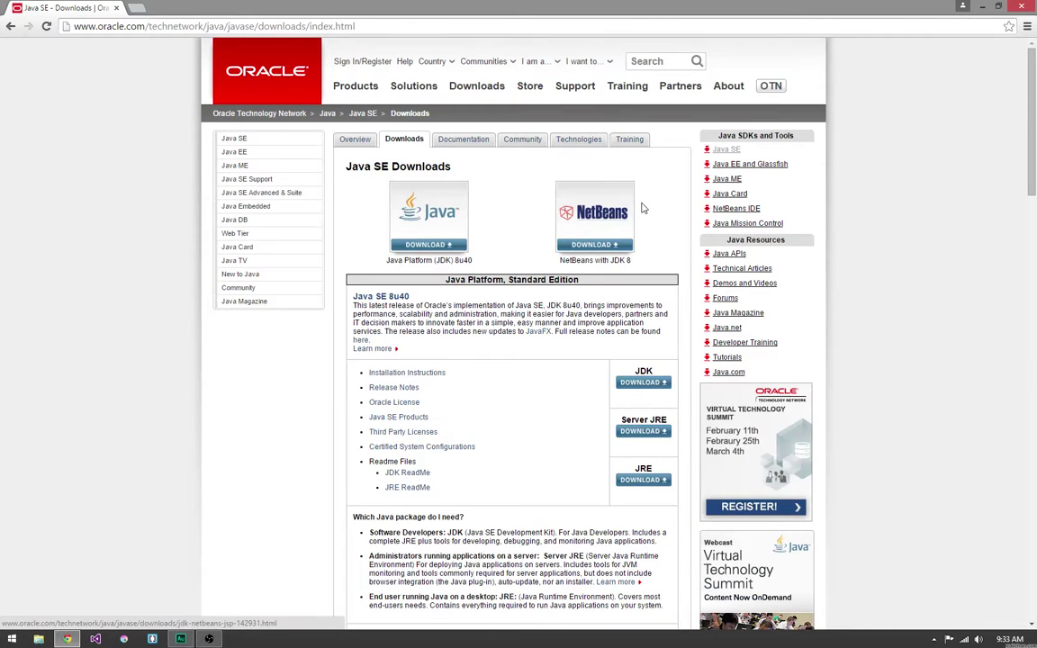
pyautogui.scroll(-2, 402, 297)
pyautogui.scroll(1, 401, 296)
pyautogui.scroll(-4, 398, 294)
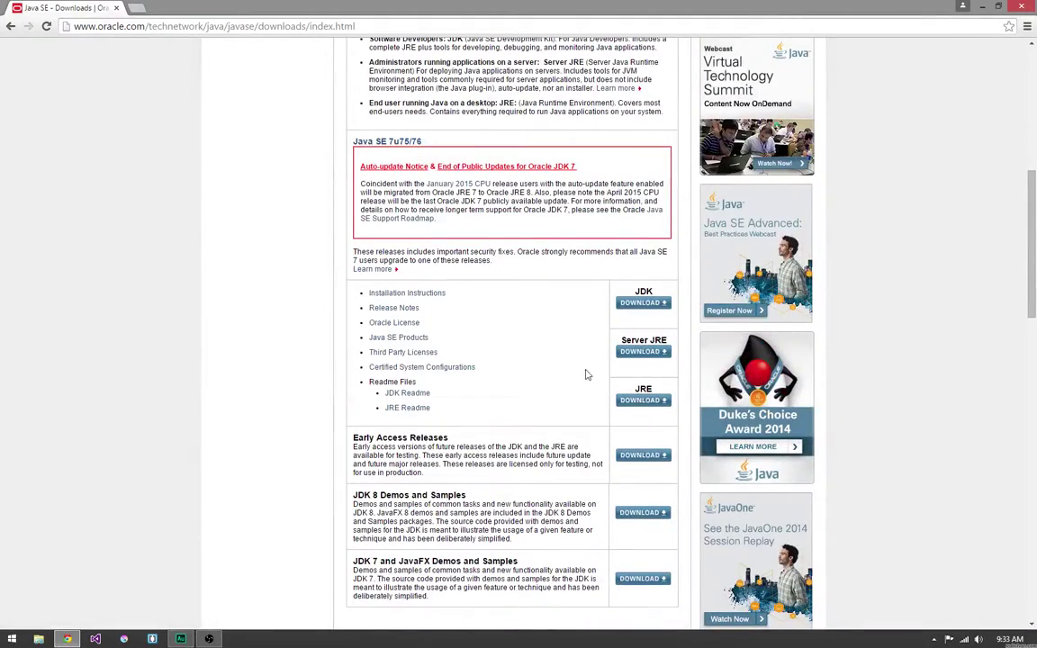
pyautogui.scroll(3, 457, 339)
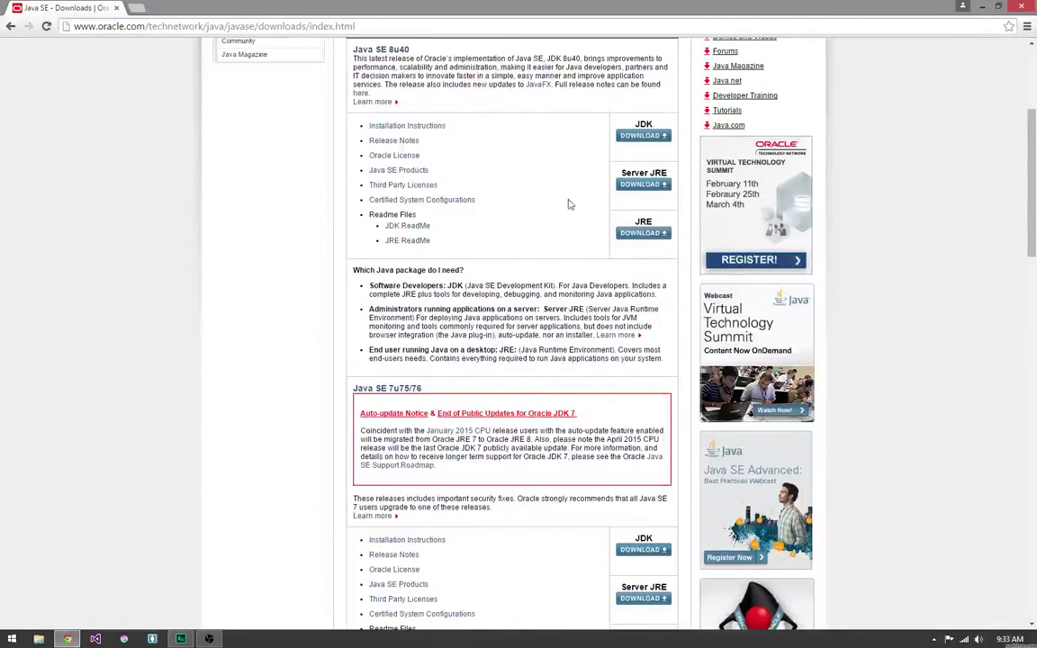
pyautogui.scroll(1, 515, 202)
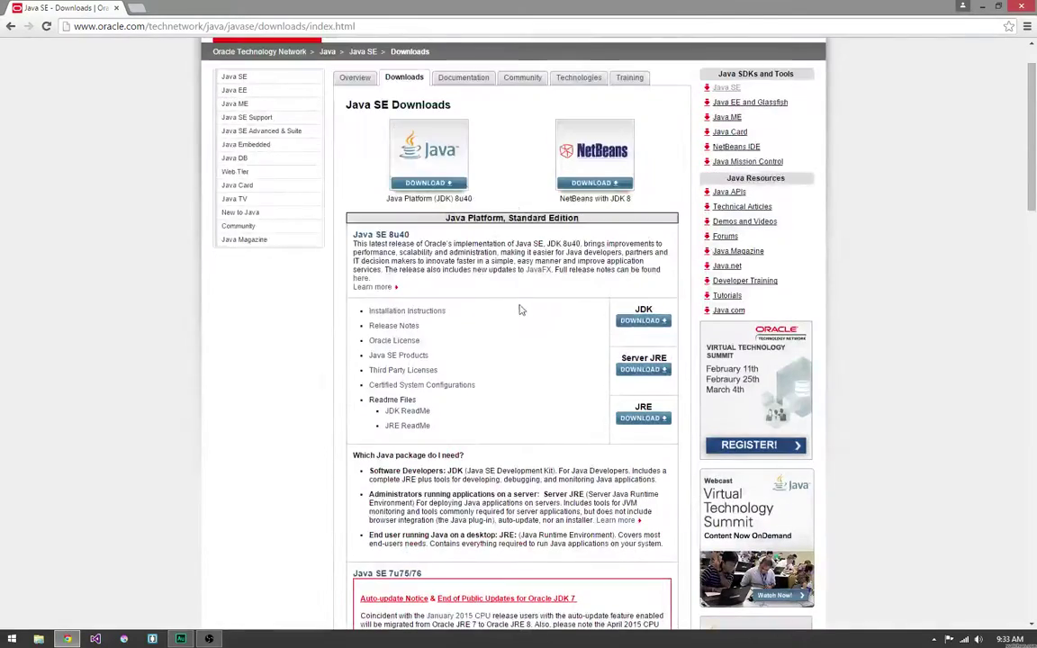
pyautogui.scroll(-5, 518, 308)
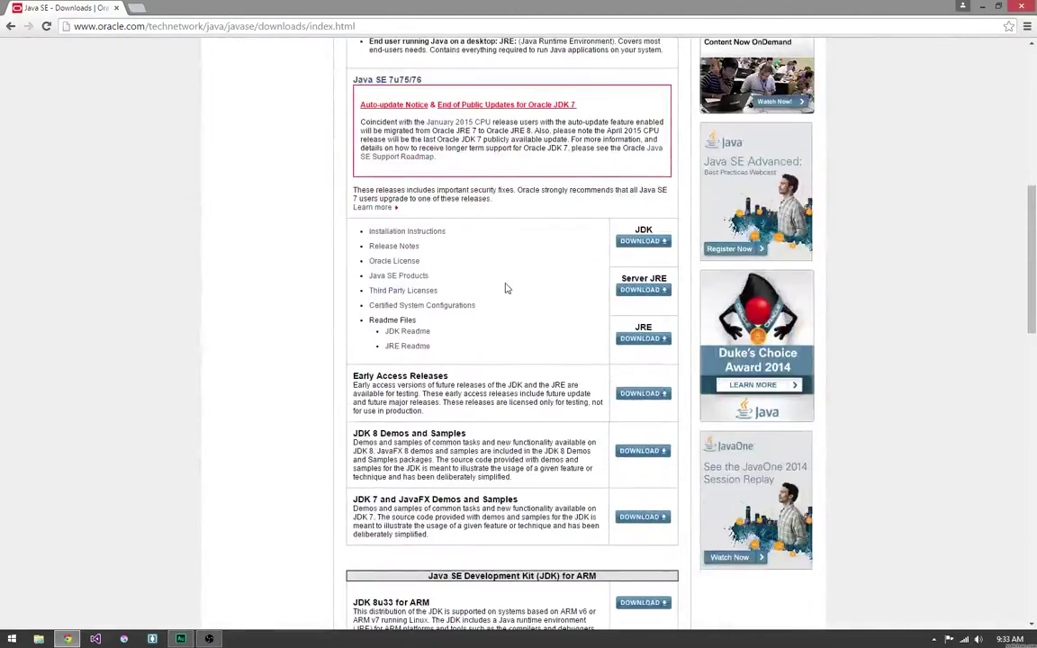
pyautogui.scroll(3, 521, 295)
pyautogui.scroll(1, 522, 292)
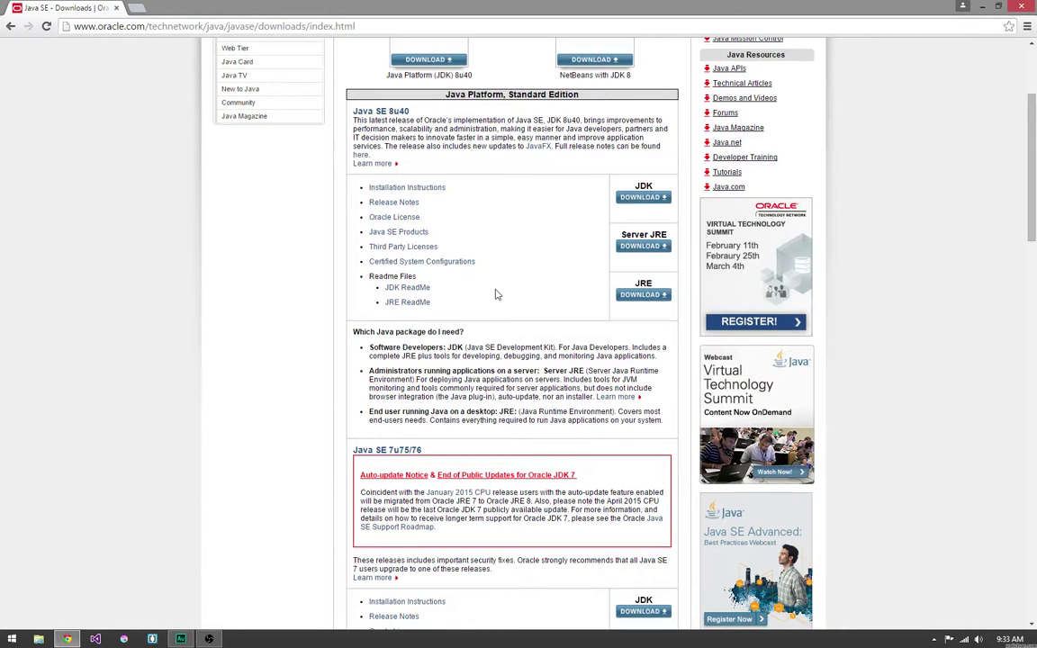
pyautogui.scroll(-6, 297, 301)
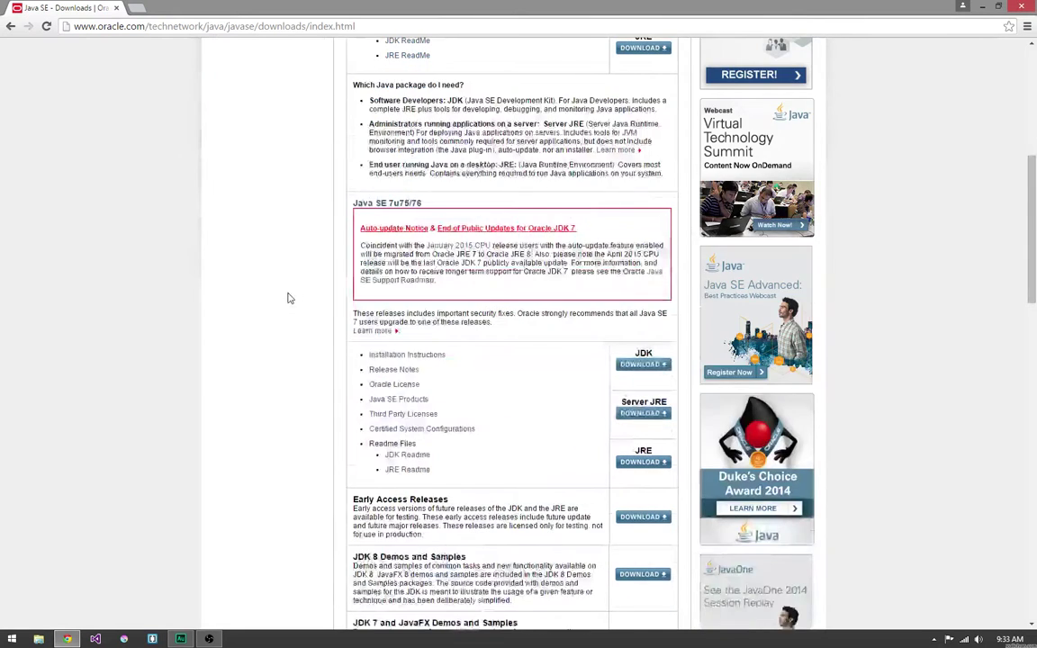
pyautogui.scroll(2, 331, 309)
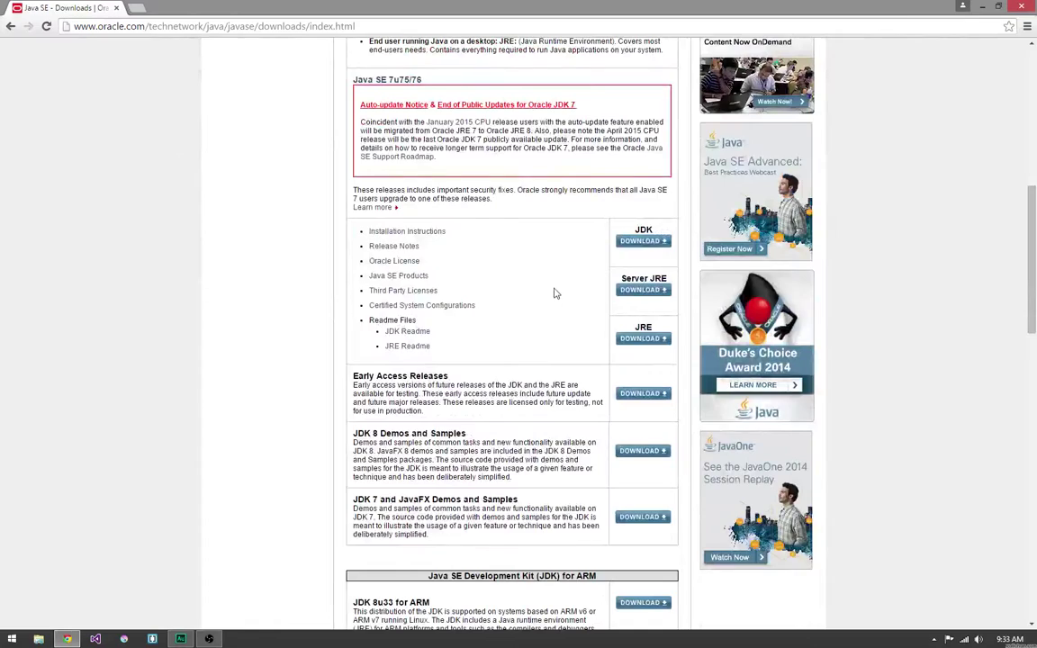
pyautogui.scroll(5, 540, 311)
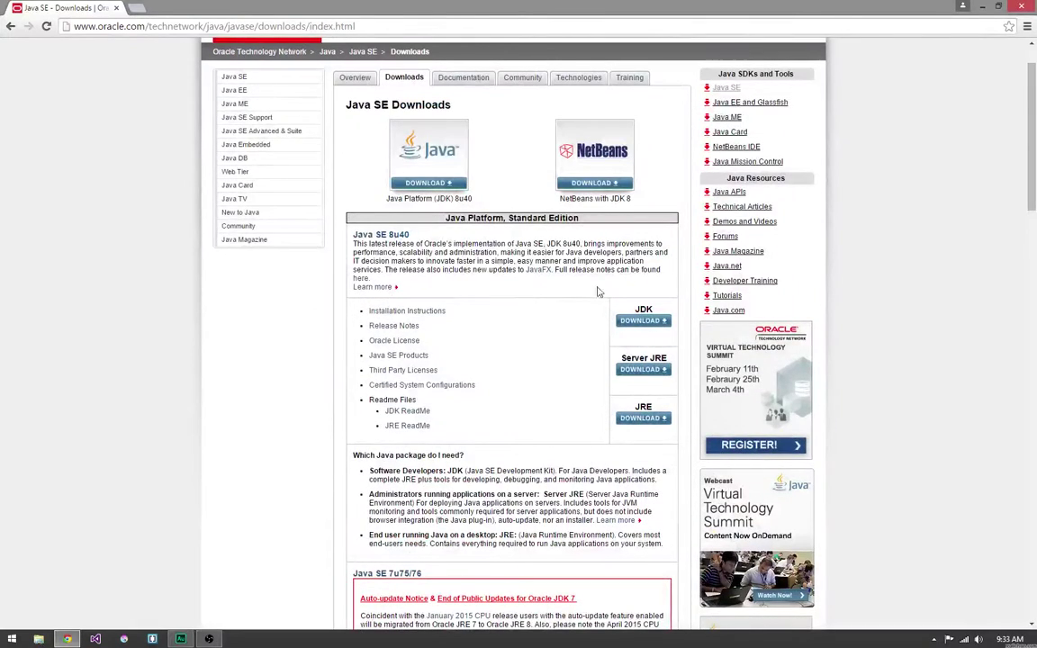
# Open the Java SE 8u40 JDK download page and review its installers for each platform
pyautogui.click(637, 321)
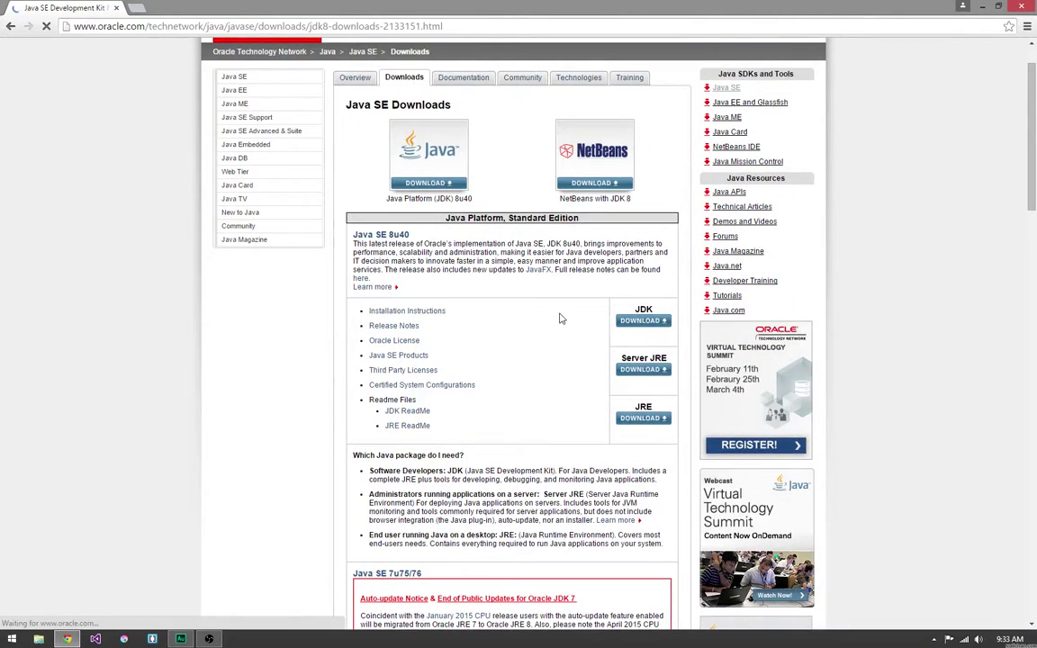
pyautogui.hotkey('alt', 'Left')
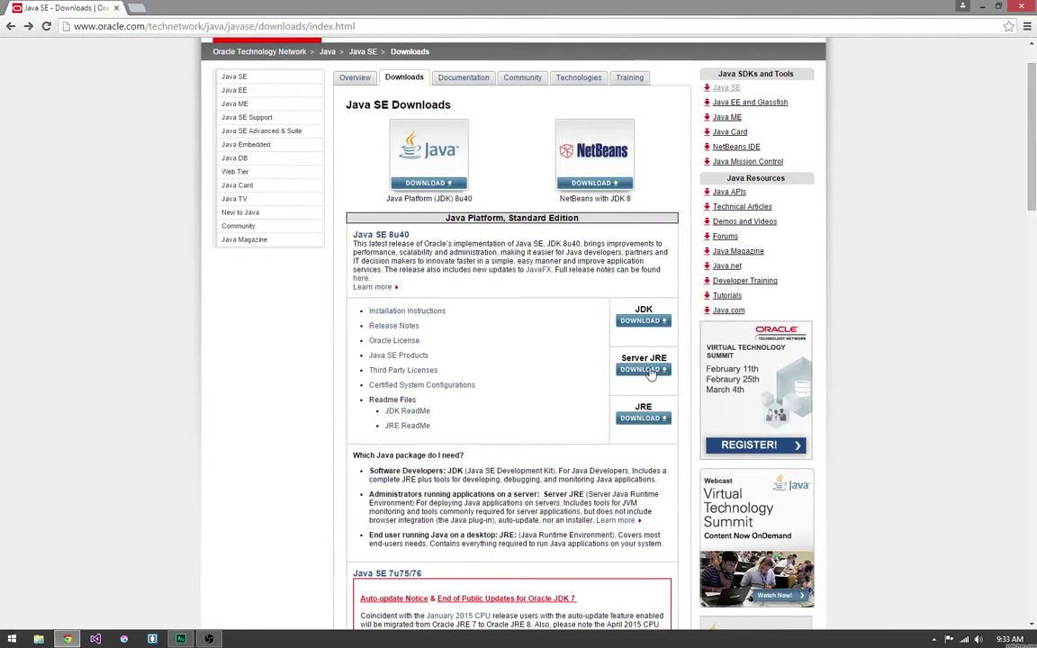
pyautogui.hotkey('alt', 'Right')
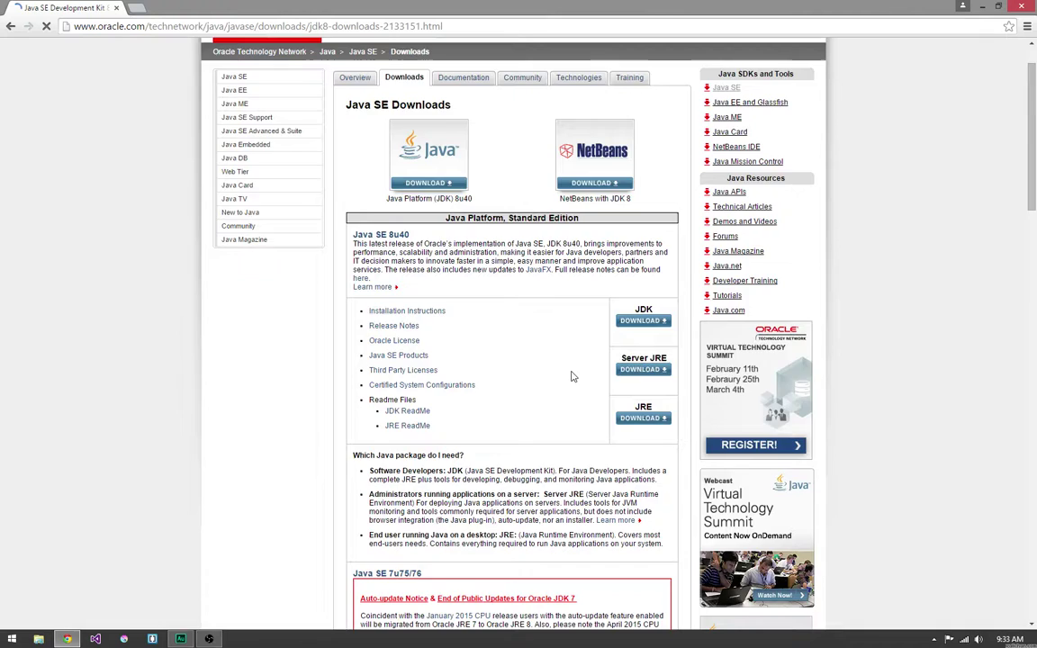
pyautogui.scroll(-2, 907, 339)
pyautogui.scroll(2, 907, 336)
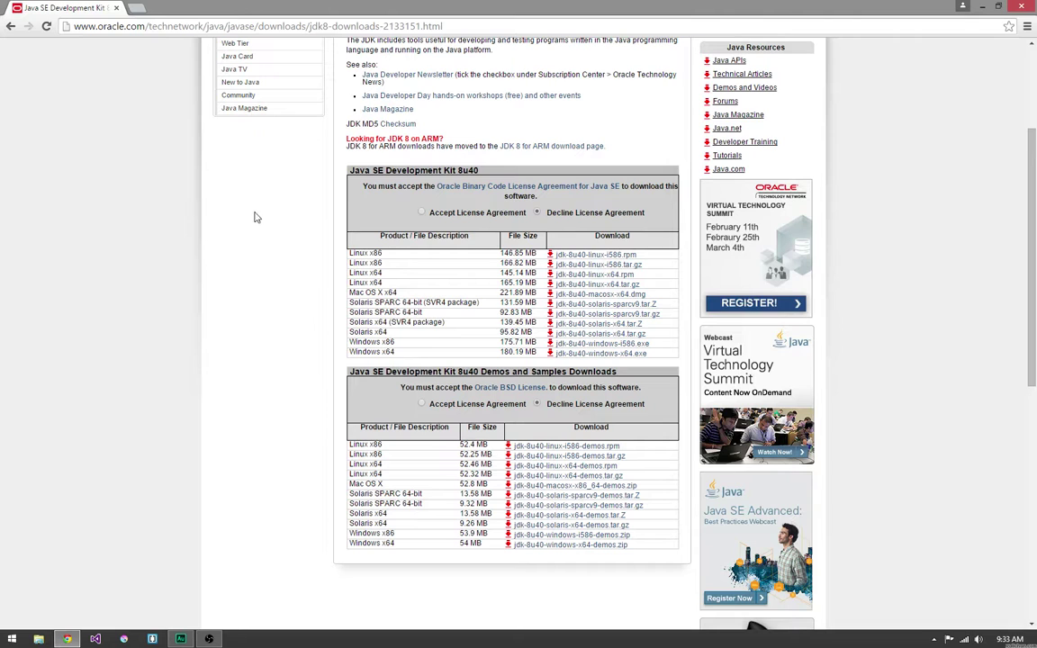
# Leave the Oracle download page and load google.com
pyautogui.click(167, 27)
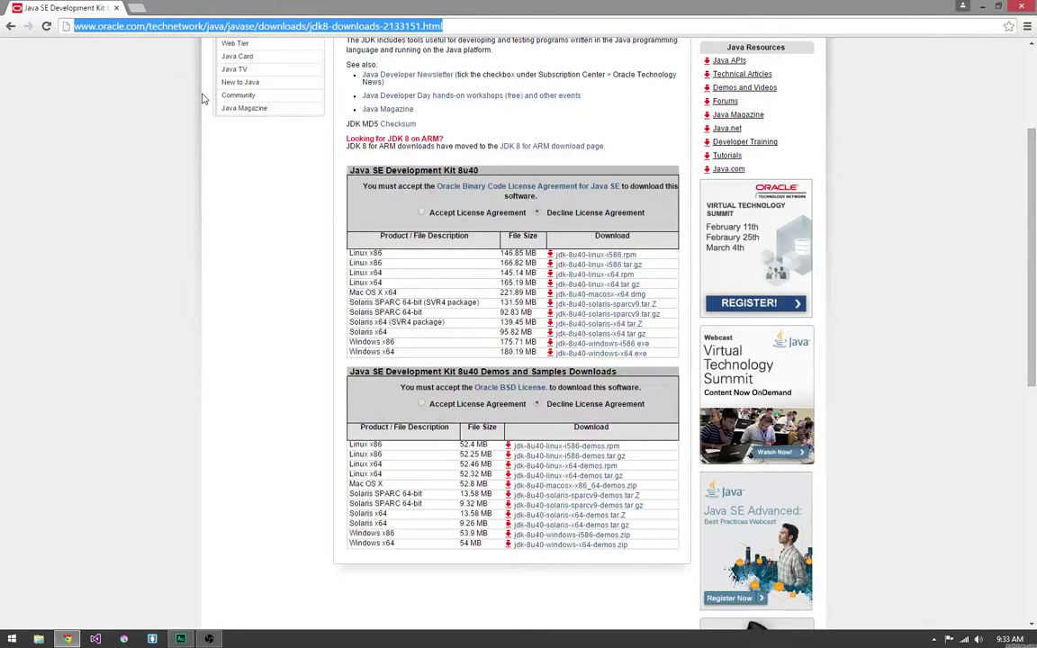
pyautogui.write('google.com')
pyautogui.press('Return')
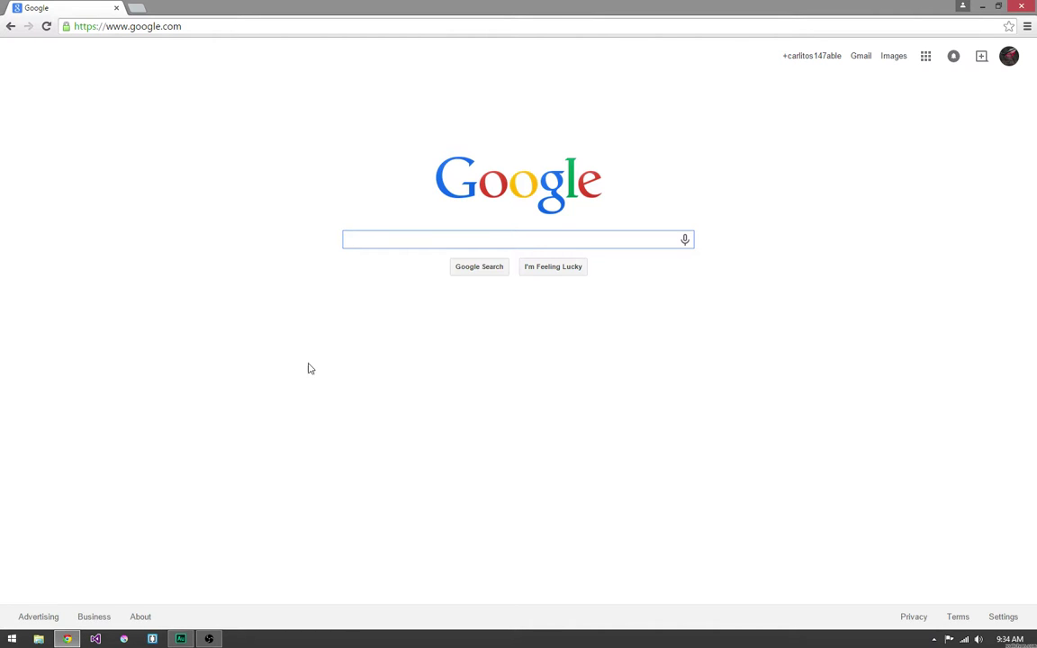
# Switch to File Explorer and open the oxygine-framework folder inside Oxygine on the GameDevelopment (D:) drive
pyautogui.click(38, 638)
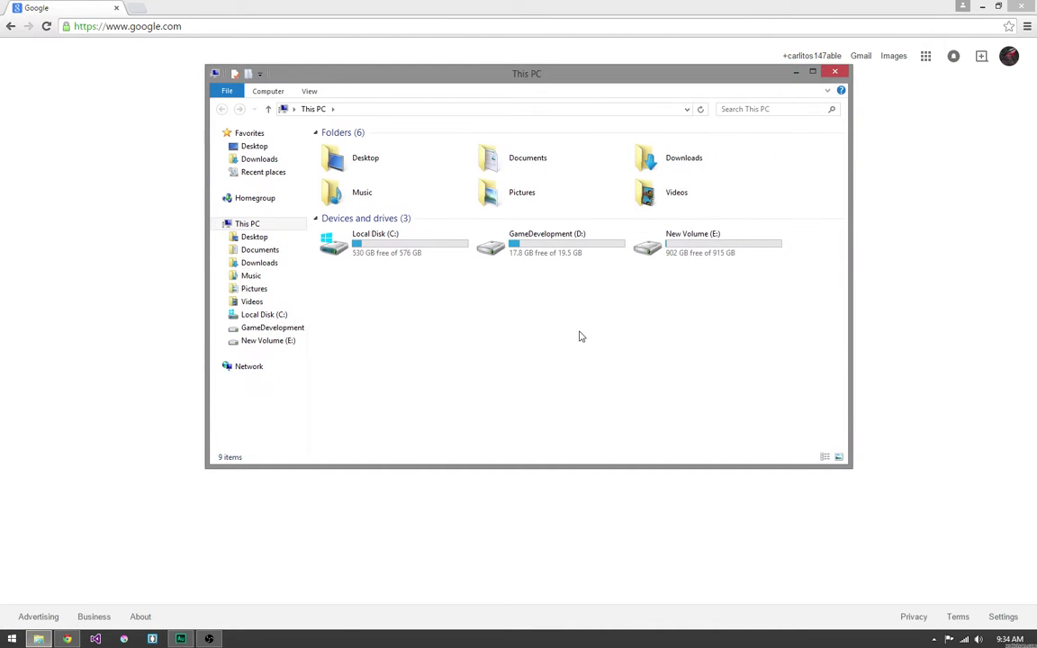
pyautogui.doubleClick(709, 253)
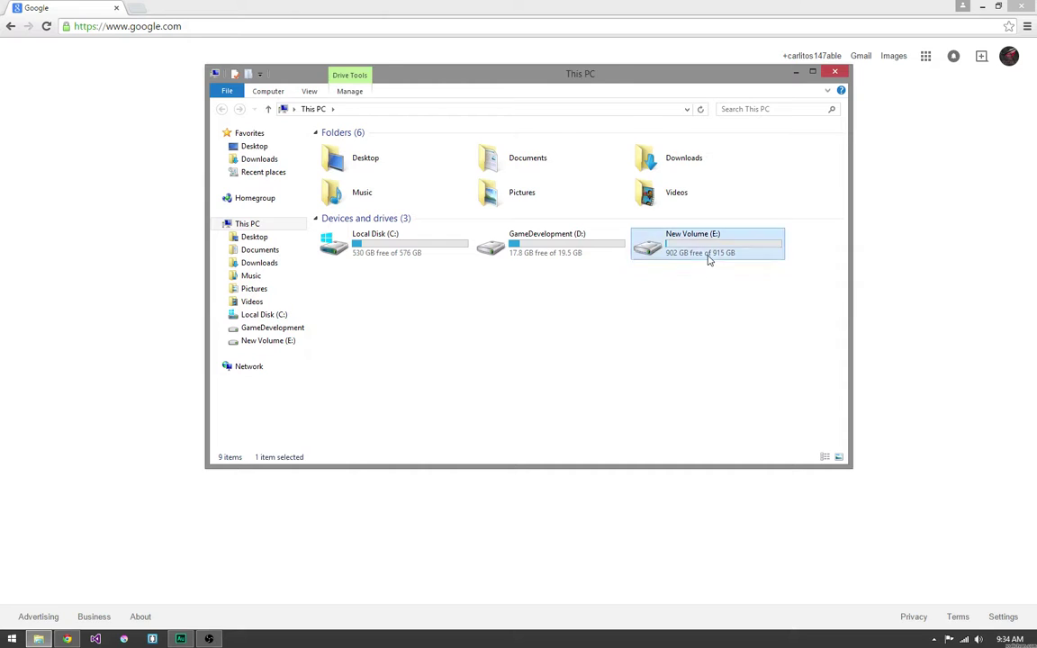
pyautogui.click(222, 109)
pyautogui.doubleClick(499, 227)
pyautogui.doubleClick(390, 187)
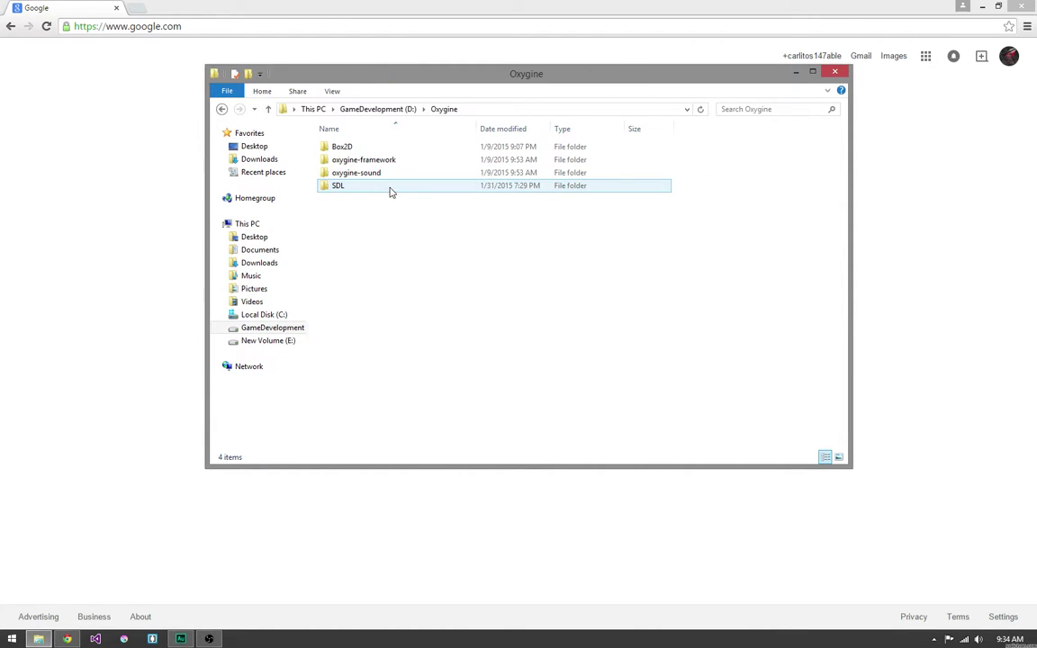
pyautogui.doubleClick(394, 160)
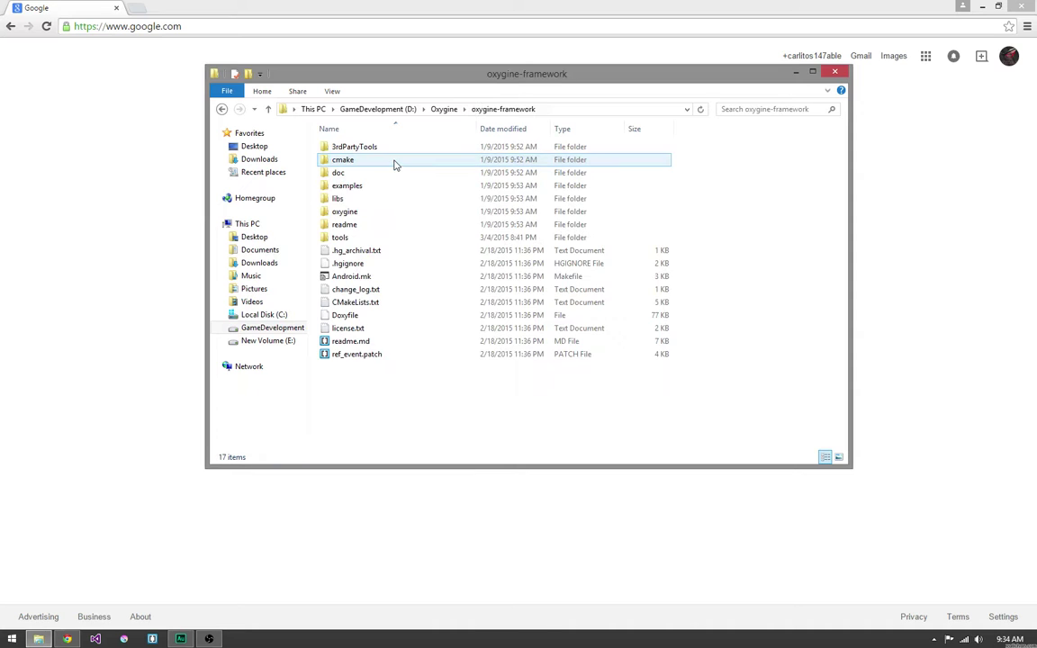
# Open emscripten.txt from the readme folder and copy the GnuMake download URL from its build instructions
pyautogui.doubleClick(392, 231)
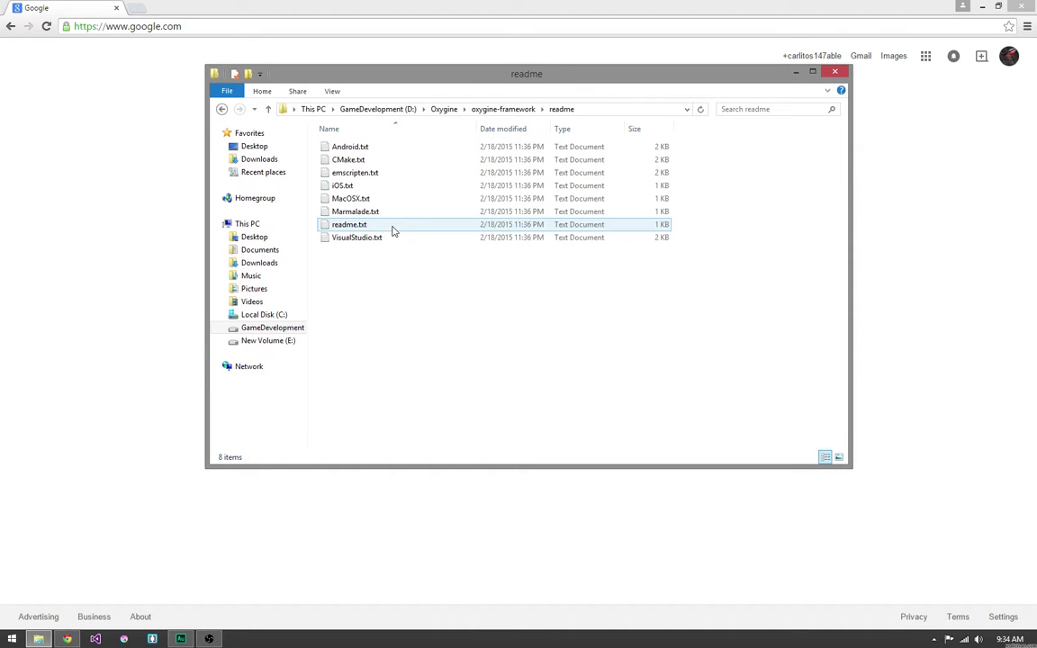
pyautogui.doubleClick(384, 175)
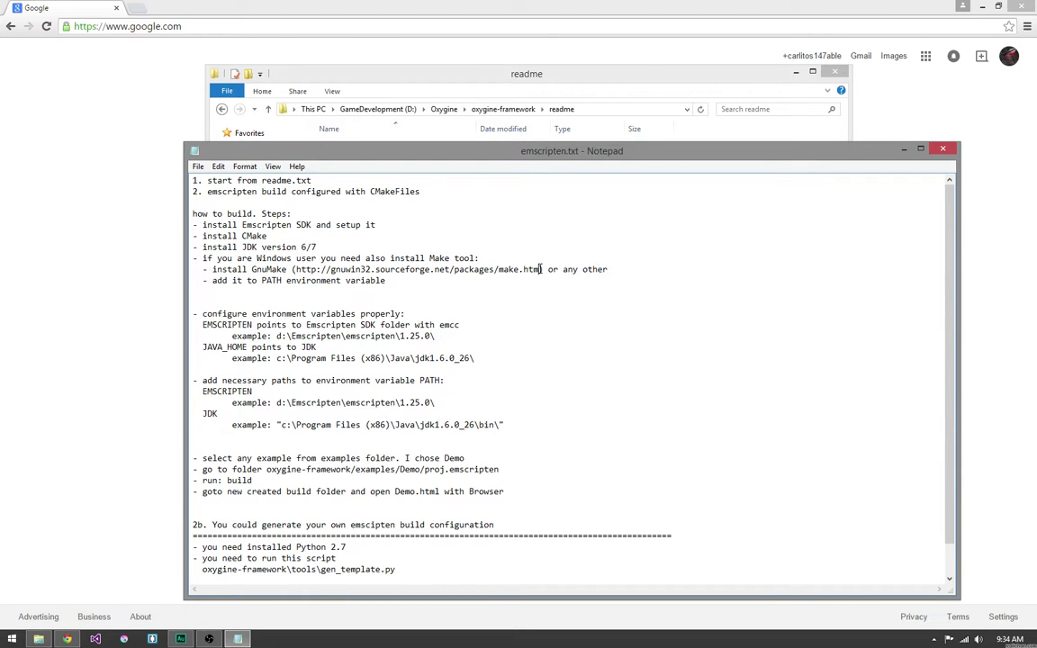
pyautogui.moveTo(541, 270); pyautogui.dragTo(300, 271)
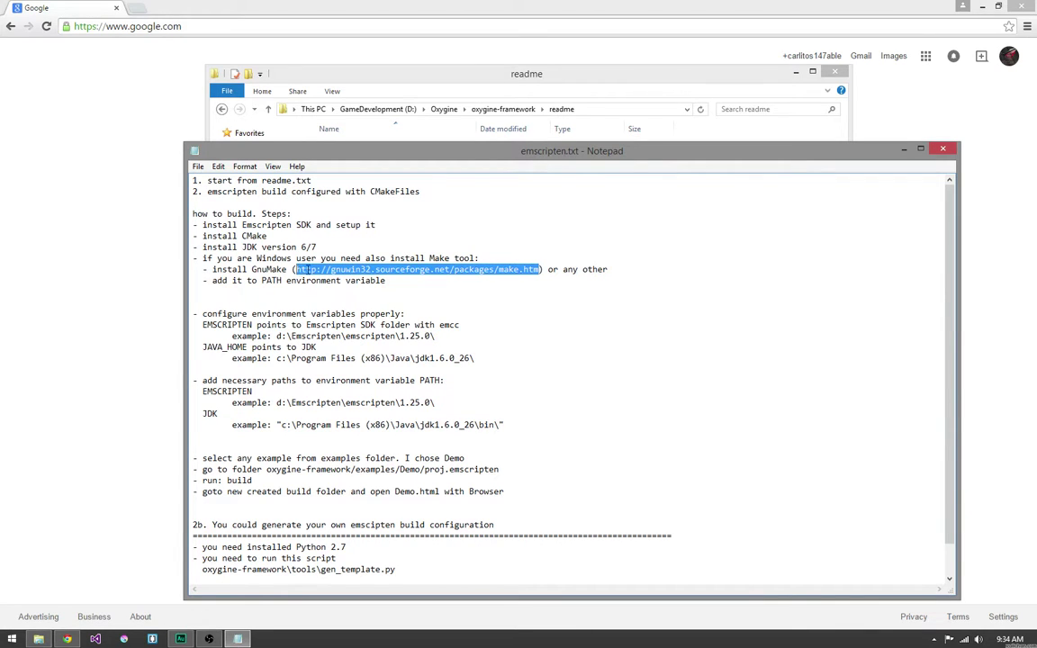
pyautogui.rightClick(279, 239)
pyautogui.click(304, 279)
# Switch to Chrome, load the copied gnuwin32.sourceforge.net/packages/make.htm address and review the Make for Windows download options
pyautogui.click(159, 150)
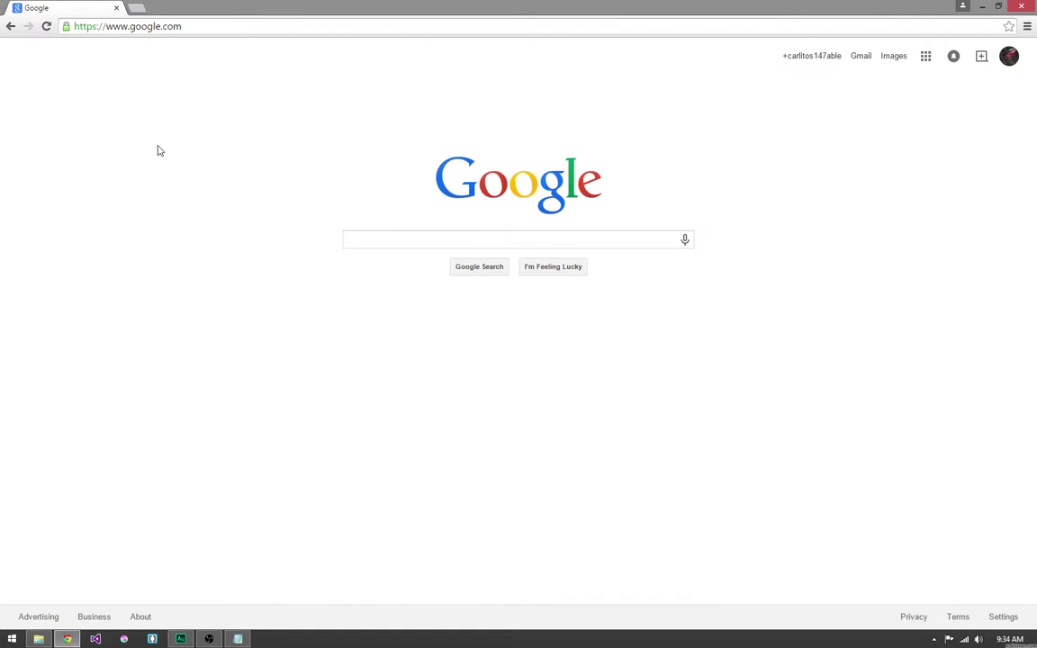
pyautogui.rightClick(194, 26)
pyautogui.click(225, 90)
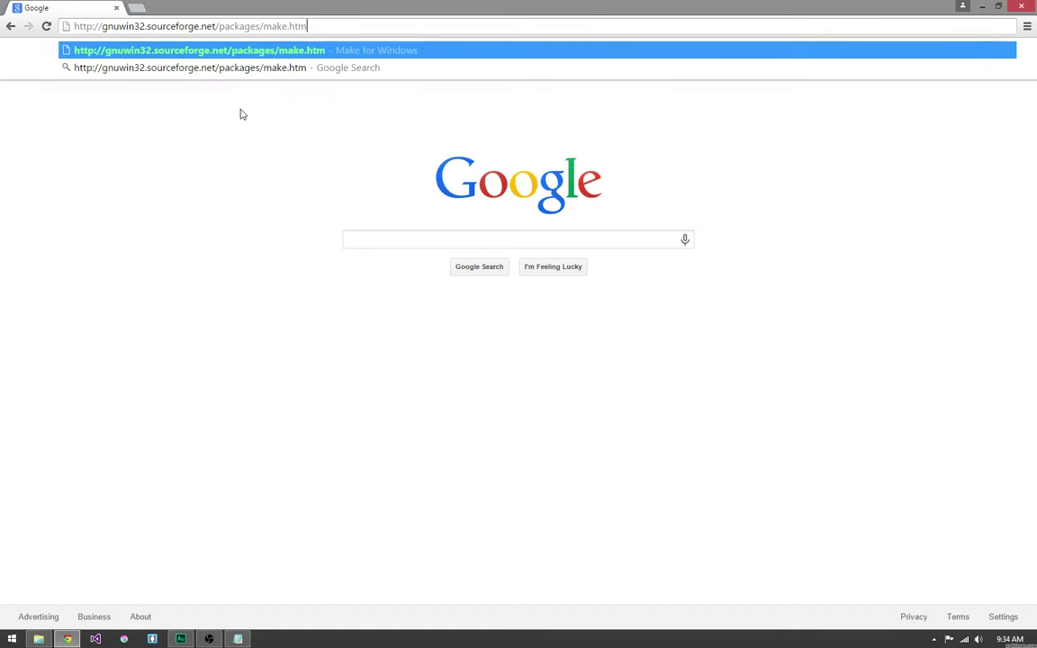
pyautogui.press('Return')
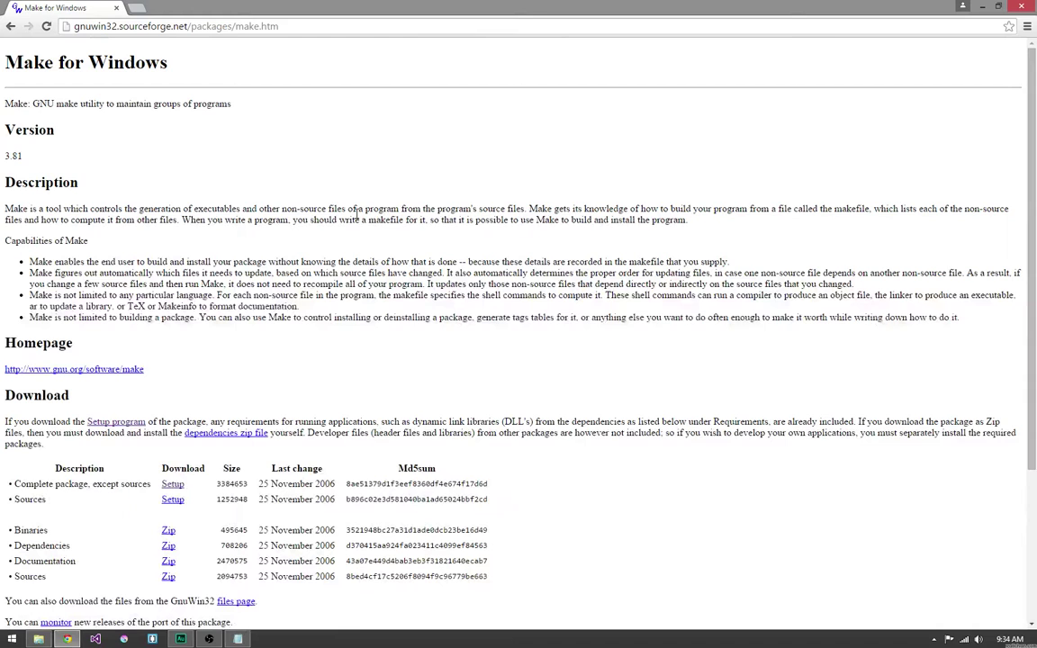
pyautogui.scroll(-3, 452, 288)
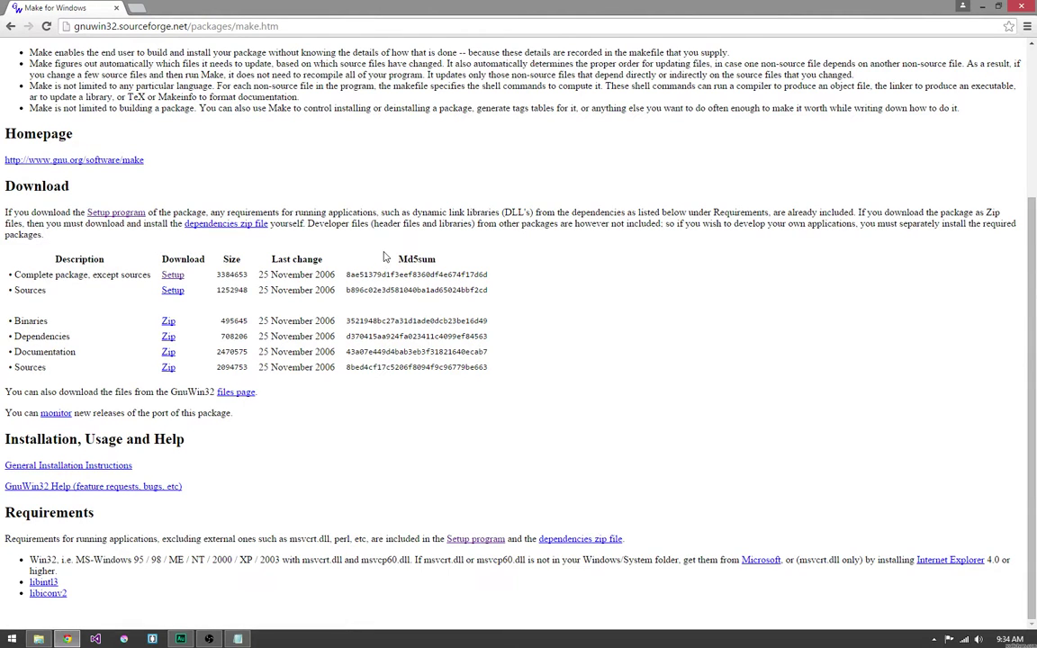
pyautogui.scroll(3, 437, 270)
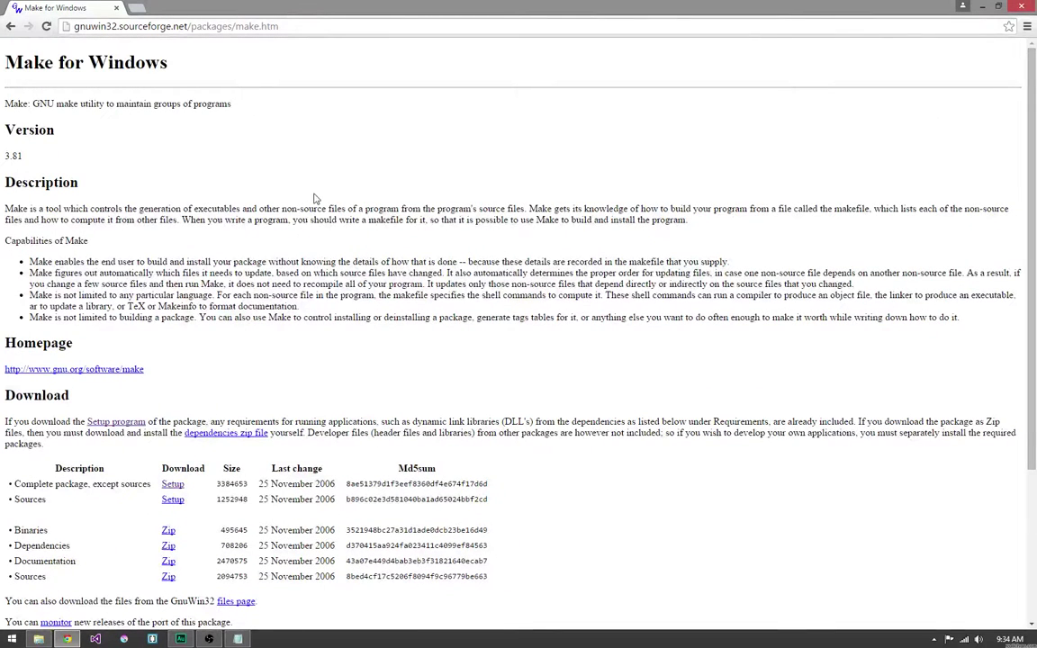
# Return to Google, search for "cmake" and open the official CMake website to look over its home page
pyautogui.click(11, 26)
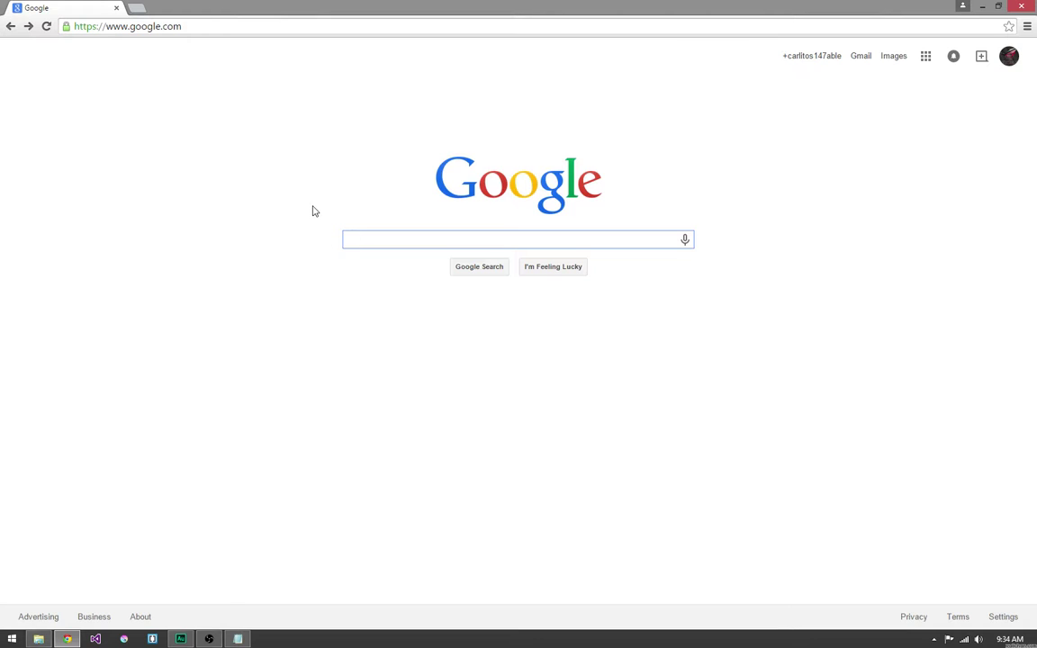
pyautogui.write('cm')
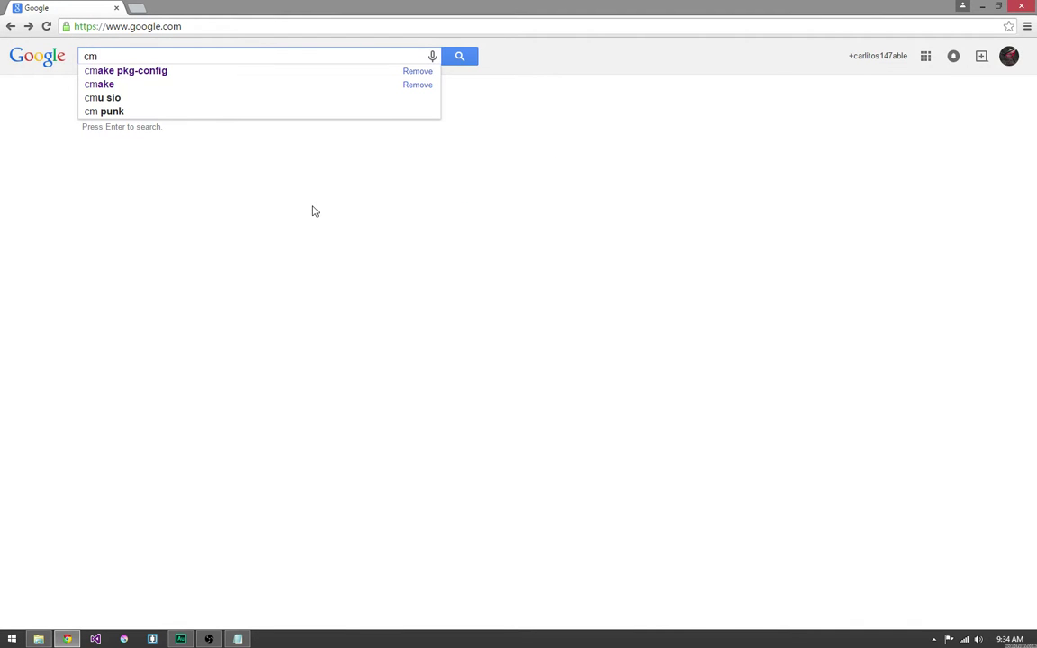
pyautogui.write('ake')
pyautogui.press('Return')
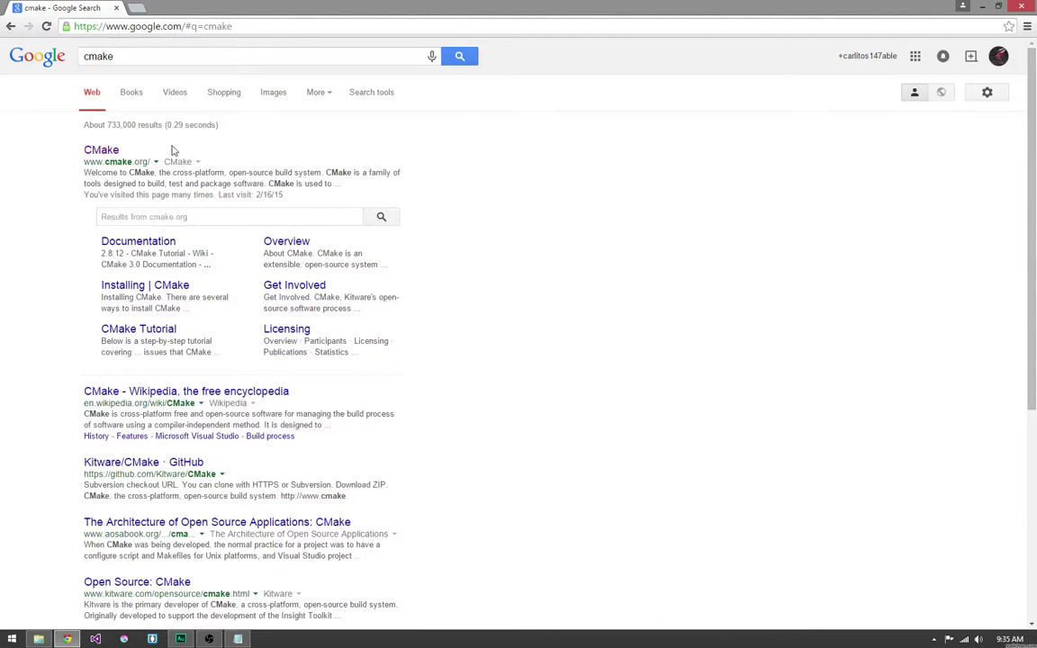
pyautogui.click(110, 156)
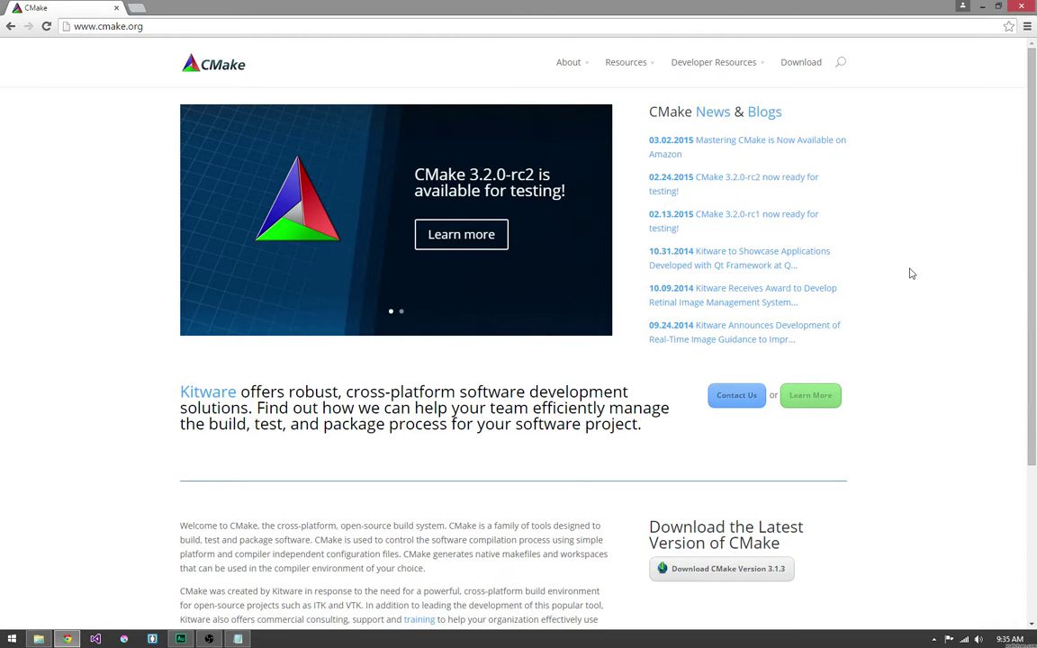
pyautogui.scroll(-3, 907, 273)
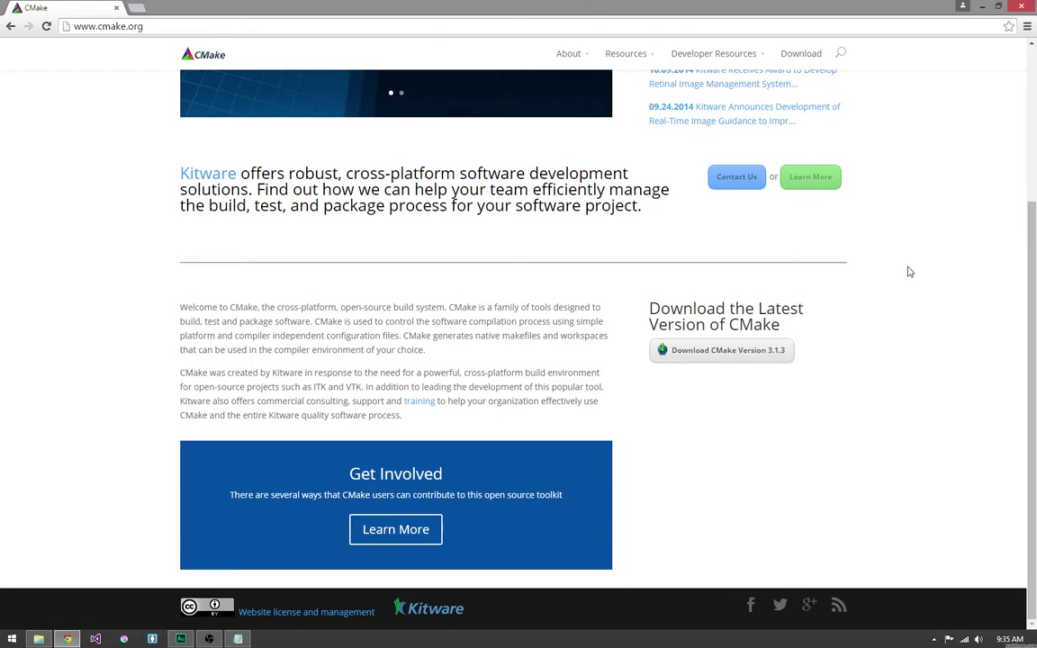
pyautogui.scroll(3, 907, 273)
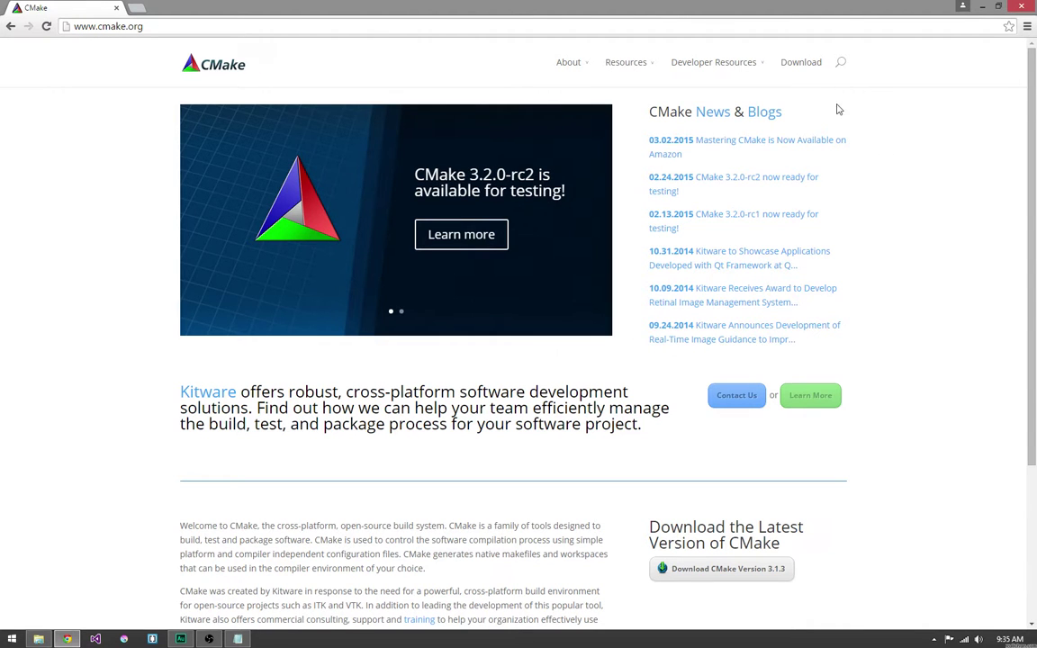
# Review the source and binary distributions on CMake's download page, and close the browser to return to emscripten.txt
pyautogui.click(810, 83)
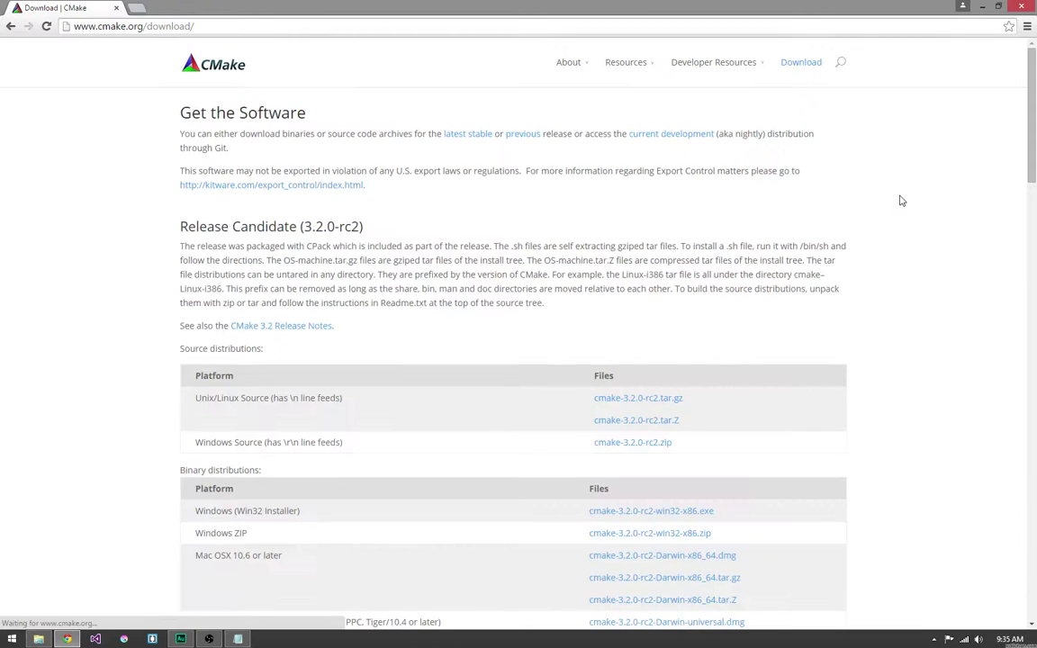
pyautogui.scroll(-3, 459, 257)
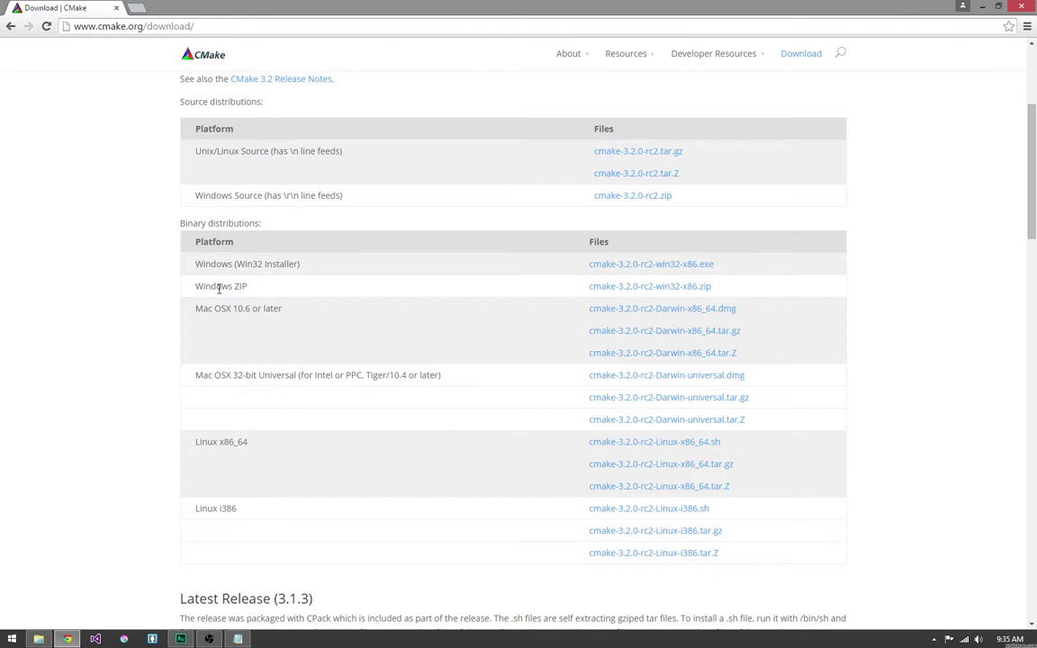
pyautogui.scroll(-5, 41, 232)
pyautogui.scroll(6, 88, 294)
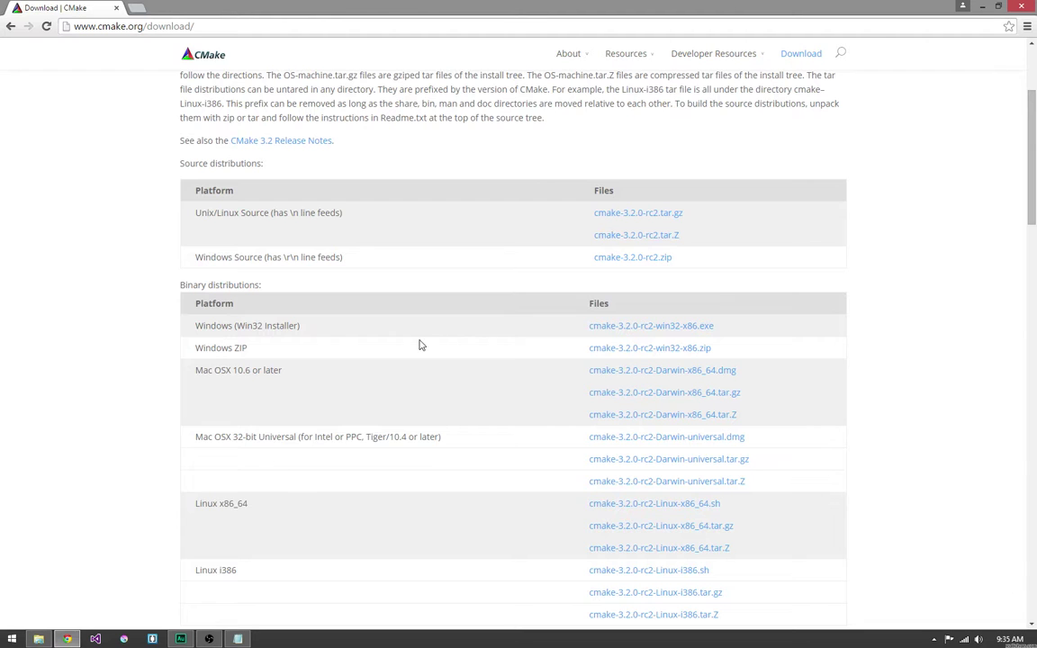
pyautogui.click(1023, 13)
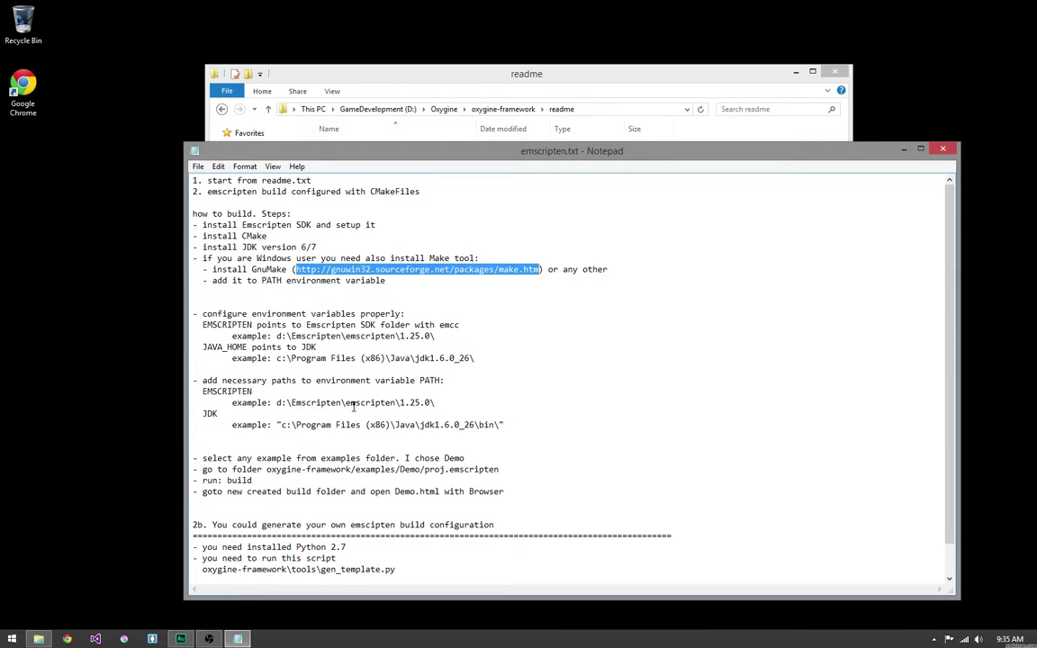
pyautogui.click(511, 337)
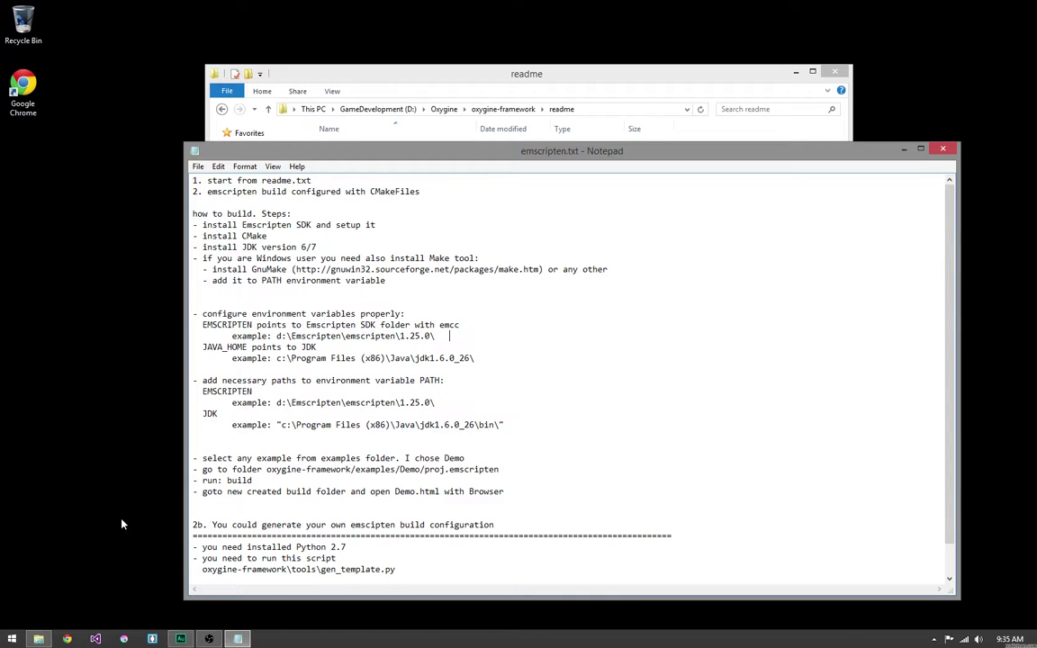
# Open the Windows Environment Variables dialog through the Control Panel's advanced system settings, closing the System window along the way
pyautogui.rightClick(12, 638)
pyautogui.click(59, 558)
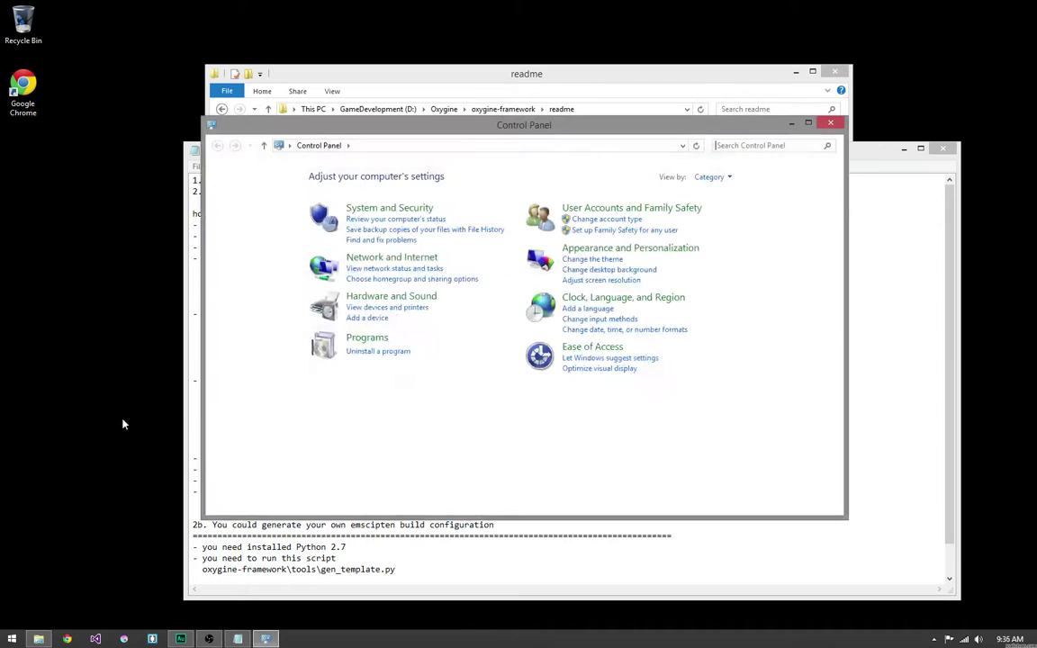
pyautogui.click(374, 212)
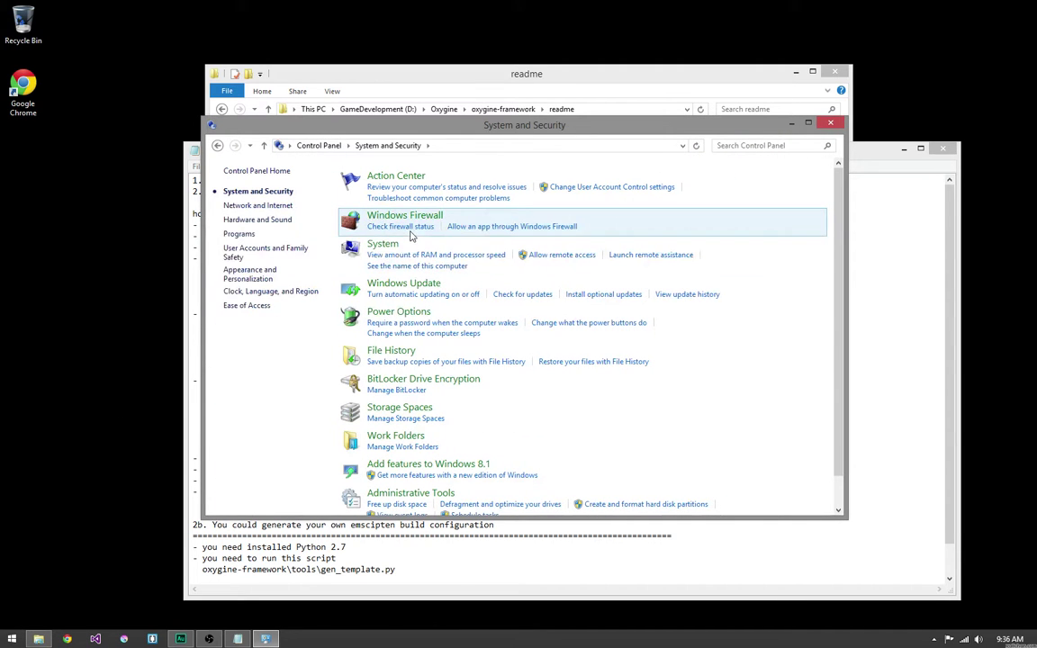
pyautogui.click(378, 247)
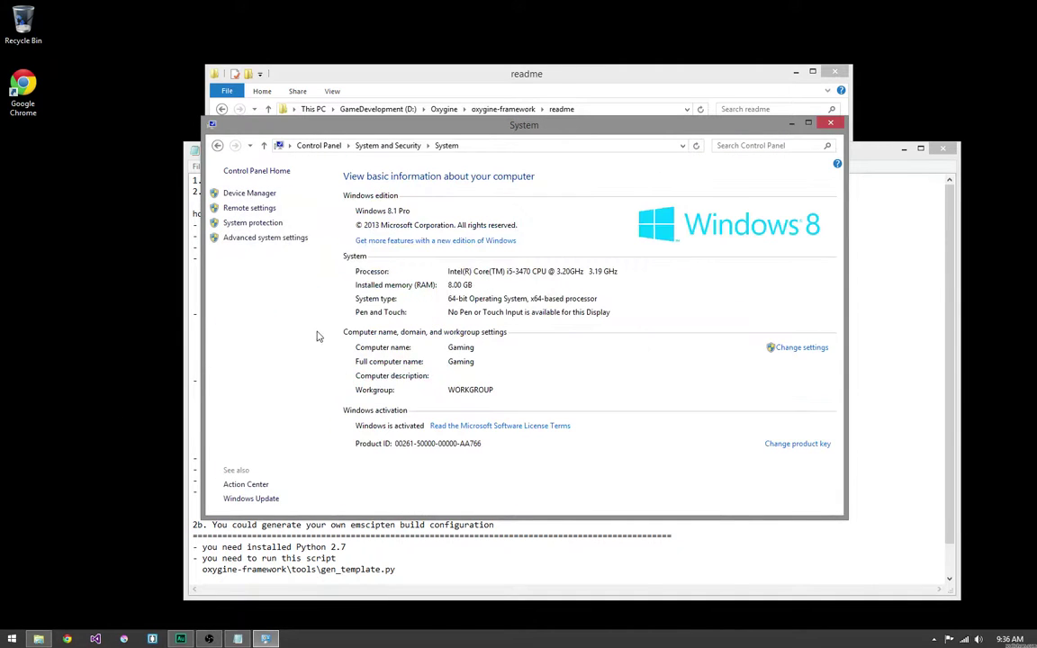
pyautogui.click(261, 238)
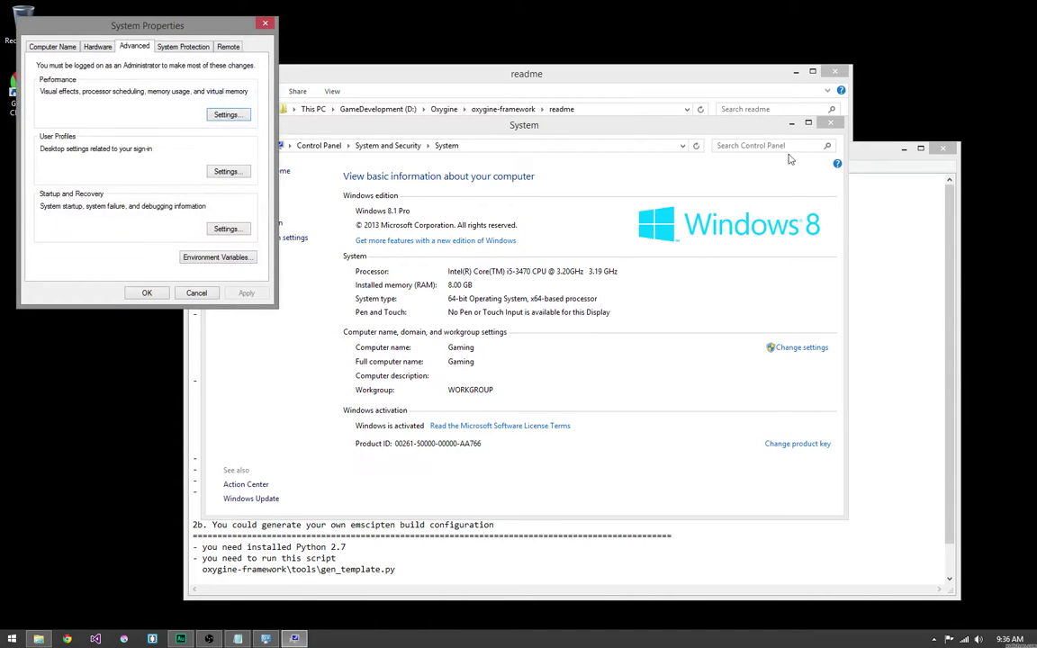
pyautogui.click(830, 123)
pyautogui.moveTo(180, 23); pyautogui.dragTo(582, 99)
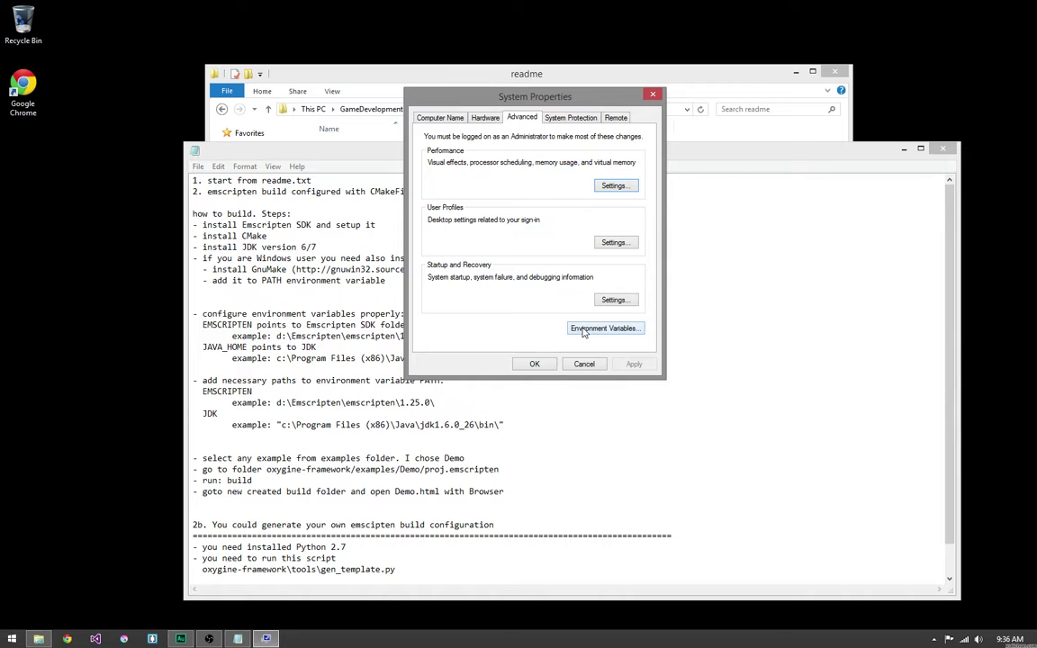
pyautogui.click(578, 329)
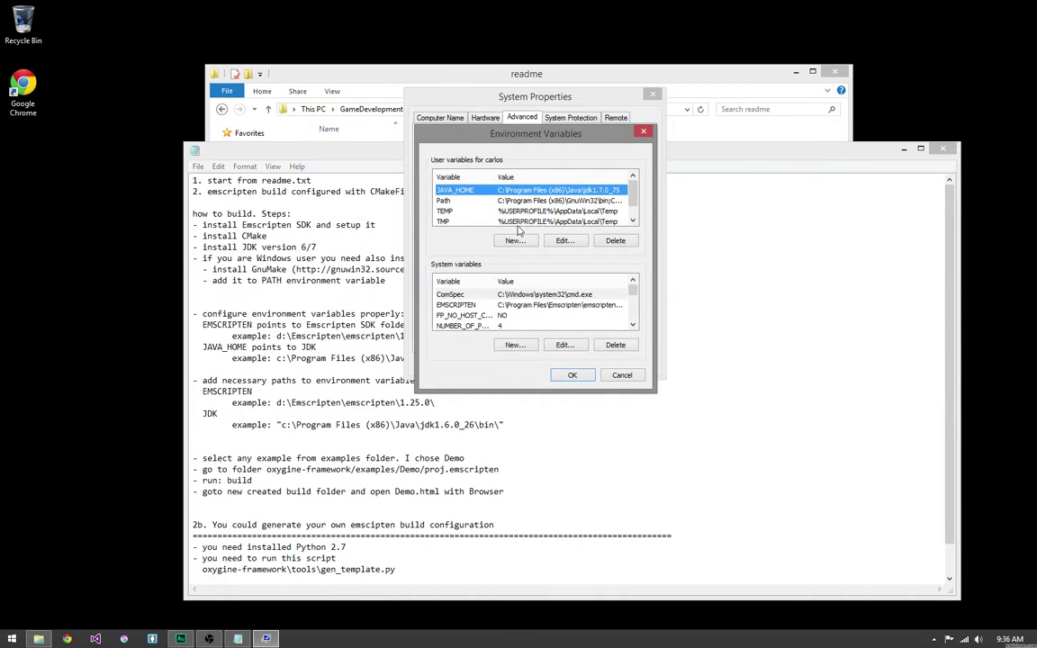
# Examine the EMSCRIPTEN and Path entries among the system variables
pyautogui.click(632, 325)
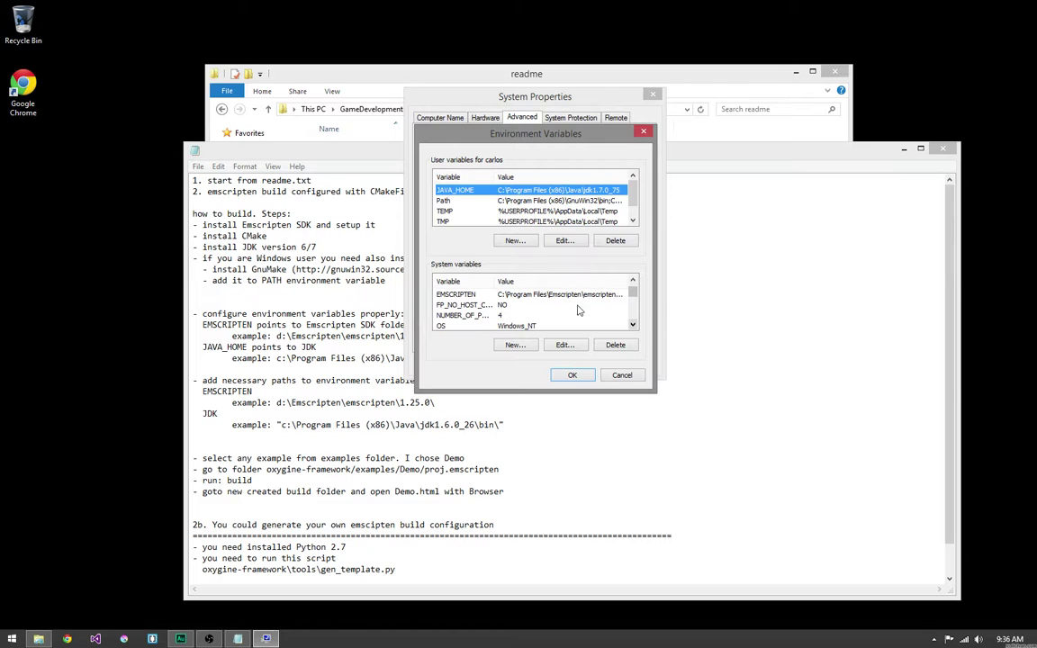
pyautogui.click(486, 295)
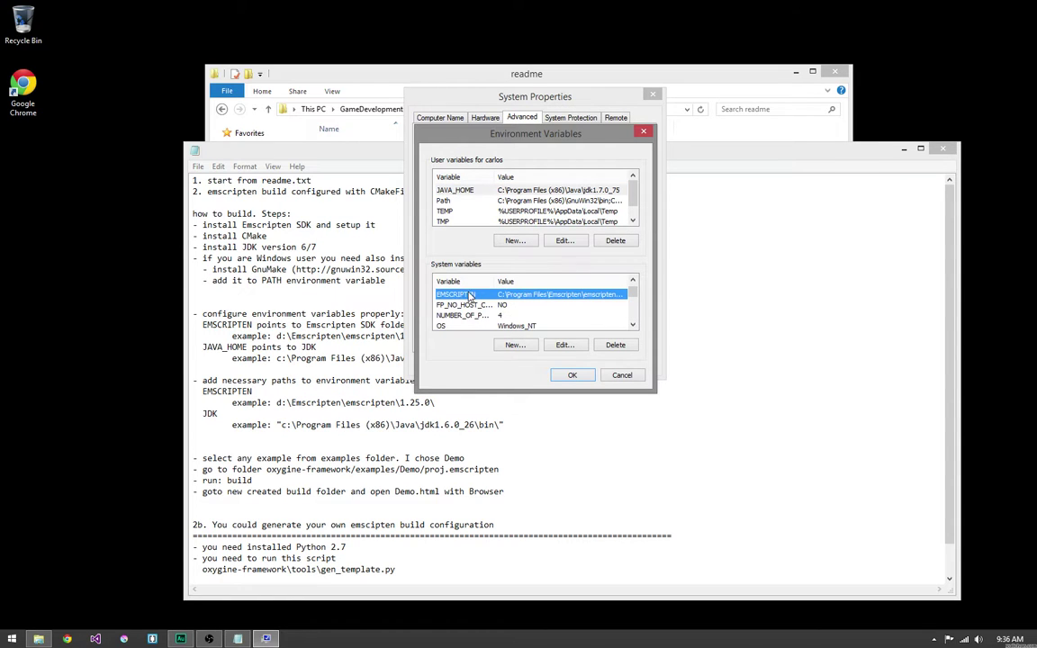
pyautogui.click(633, 325)
pyautogui.click(633, 325)
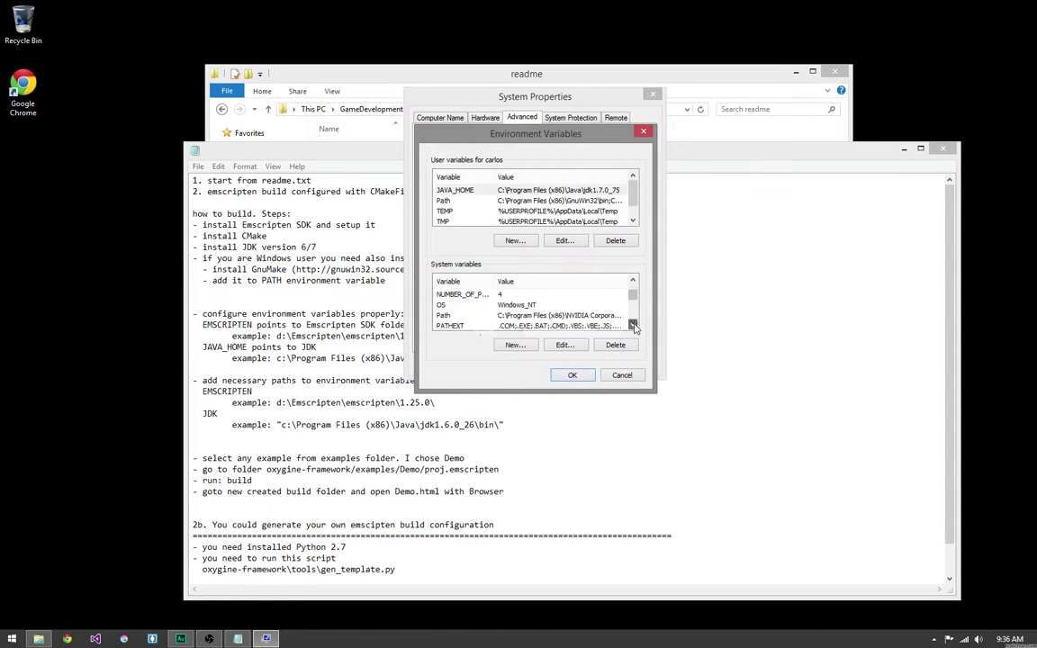
pyautogui.click(633, 324)
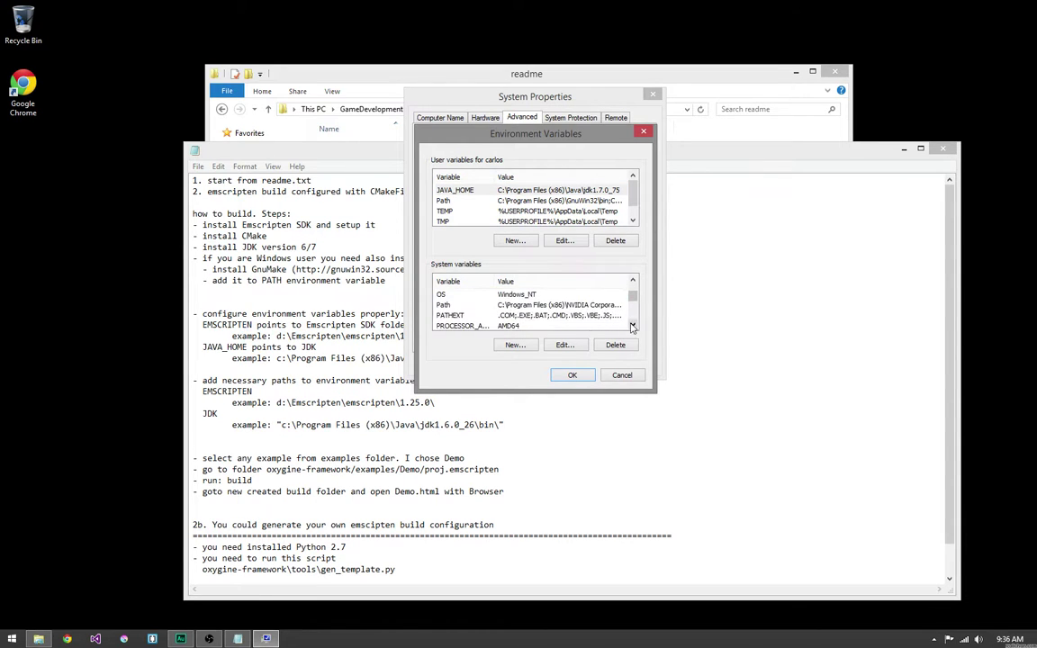
pyautogui.click(477, 305)
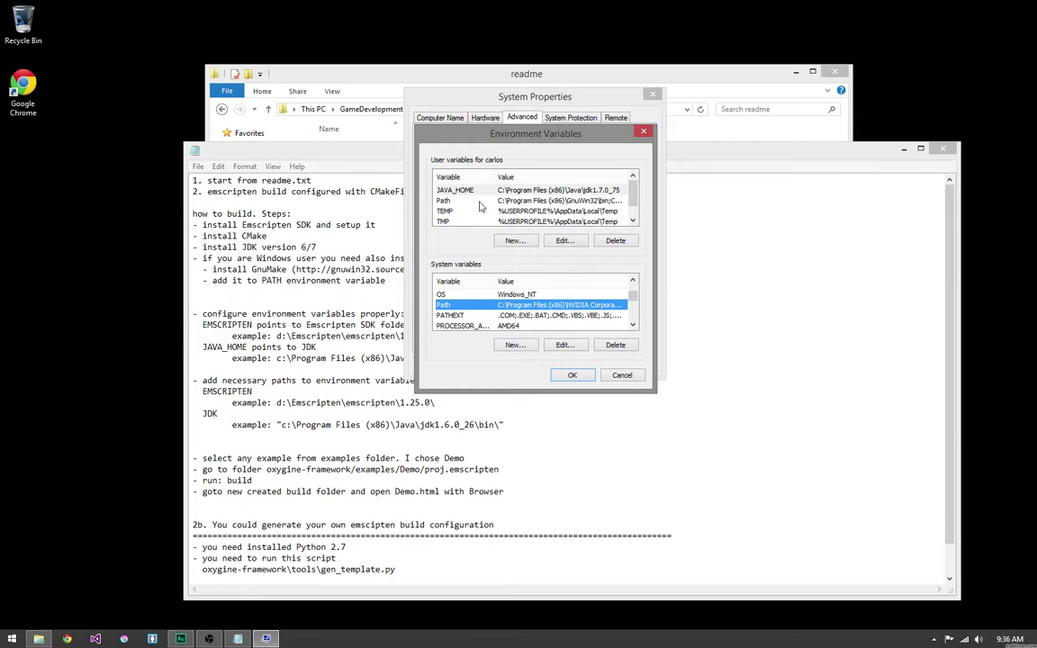
# Examine the JAVA_HOME and Path entries among the user variables against the instructions in emscripten.txt
pyautogui.click(443, 200)
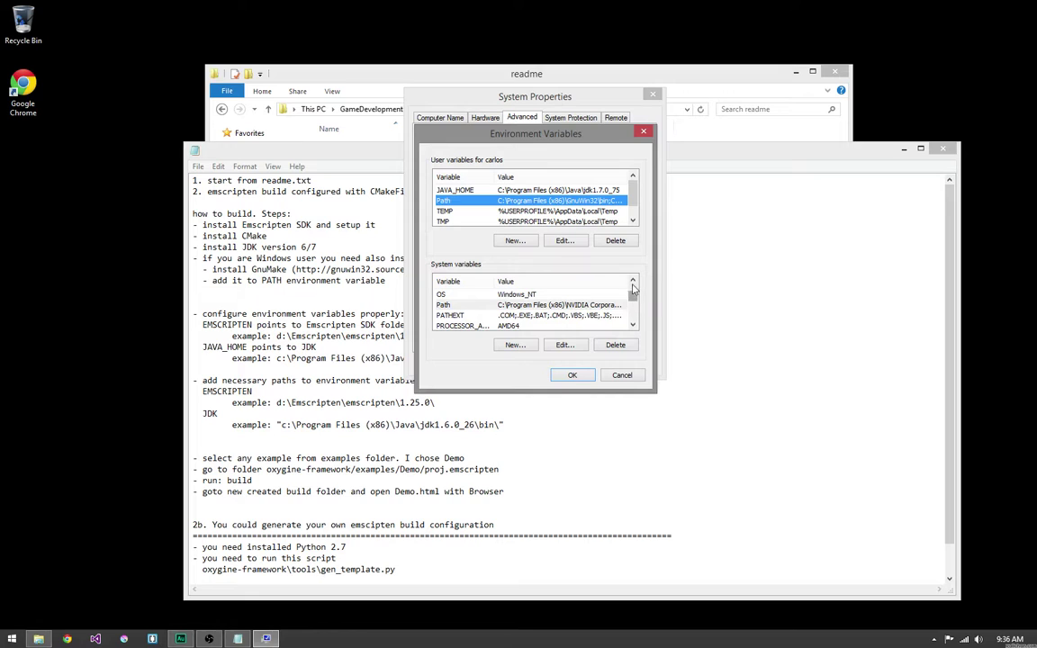
pyautogui.scroll(1, 573, 283)
pyautogui.scroll(-1, 560, 299)
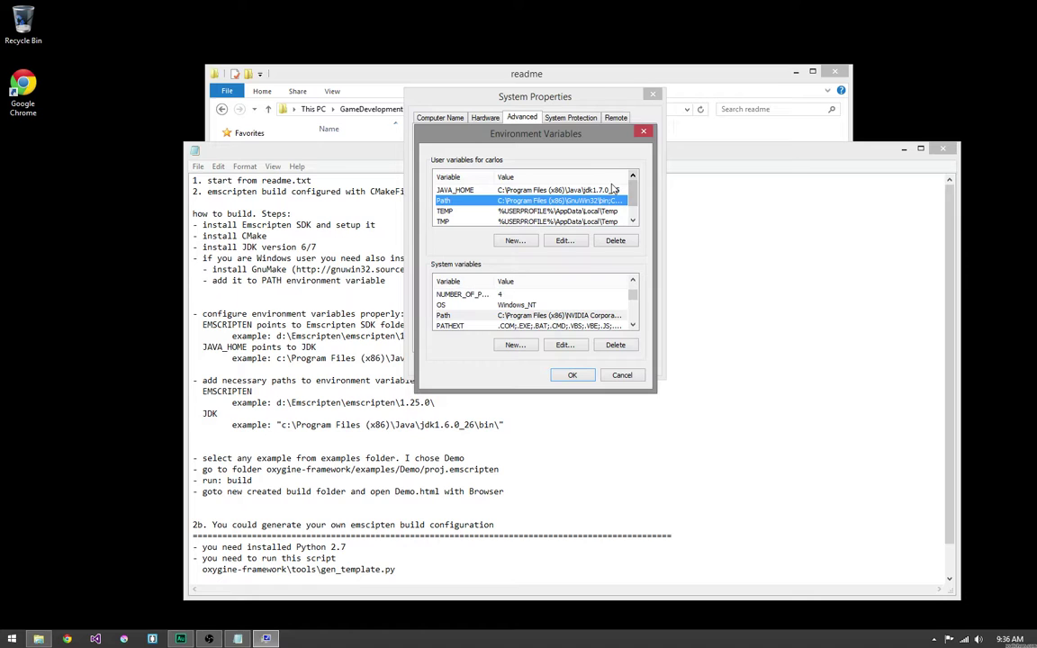
pyautogui.click(476, 191)
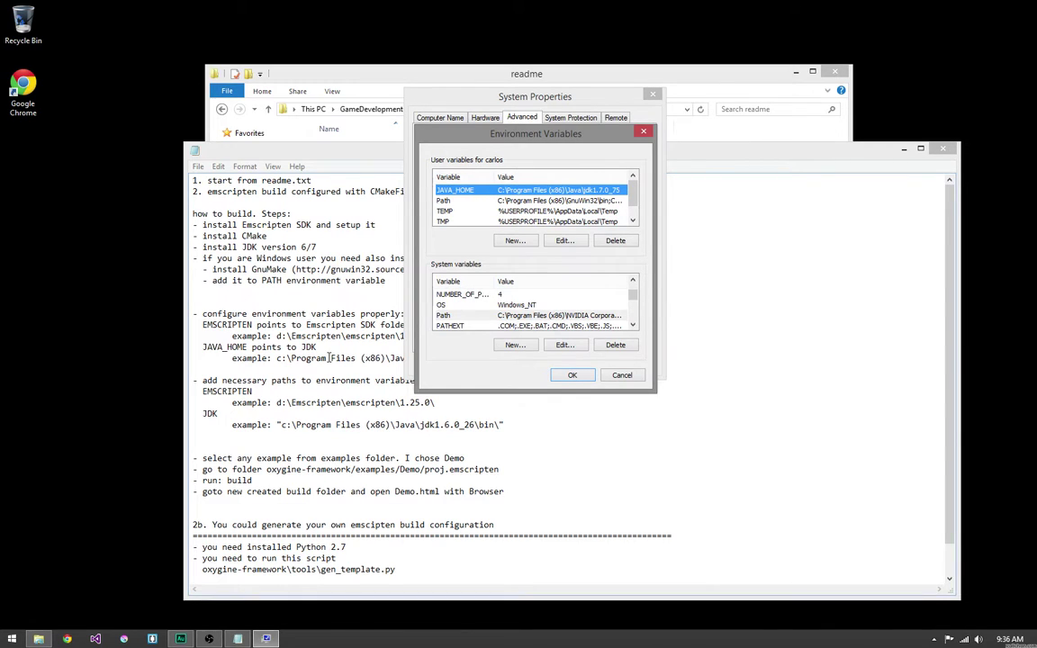
pyautogui.moveTo(510, 142)
pyautogui.mouseDown()
pyautogui.moveTo(484, 146)
pyautogui.moveTo(508, 135)
pyautogui.mouseUp()
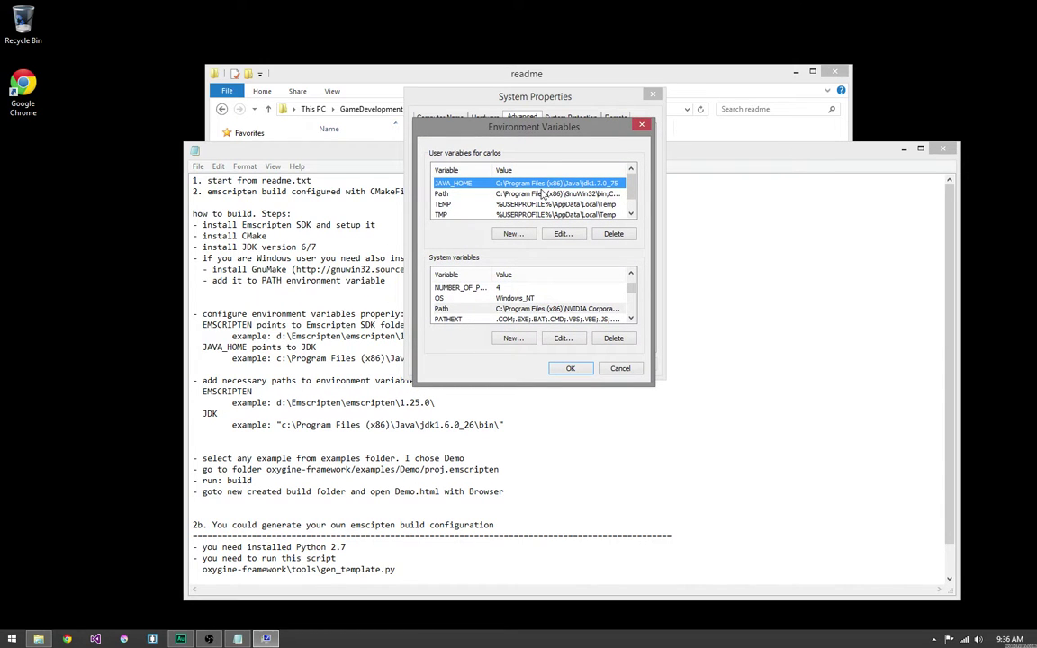
pyautogui.click(459, 194)
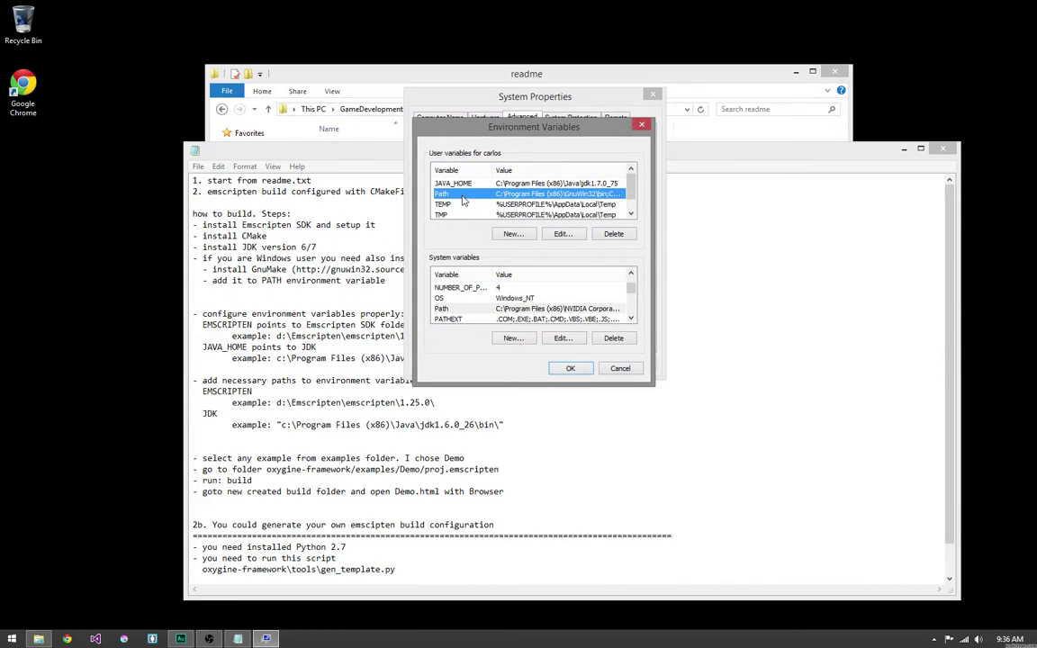
# Inspect the user Path variable's value for its Emscripten and JDK entries, and leave it without changes
pyautogui.doubleClick(504, 195)
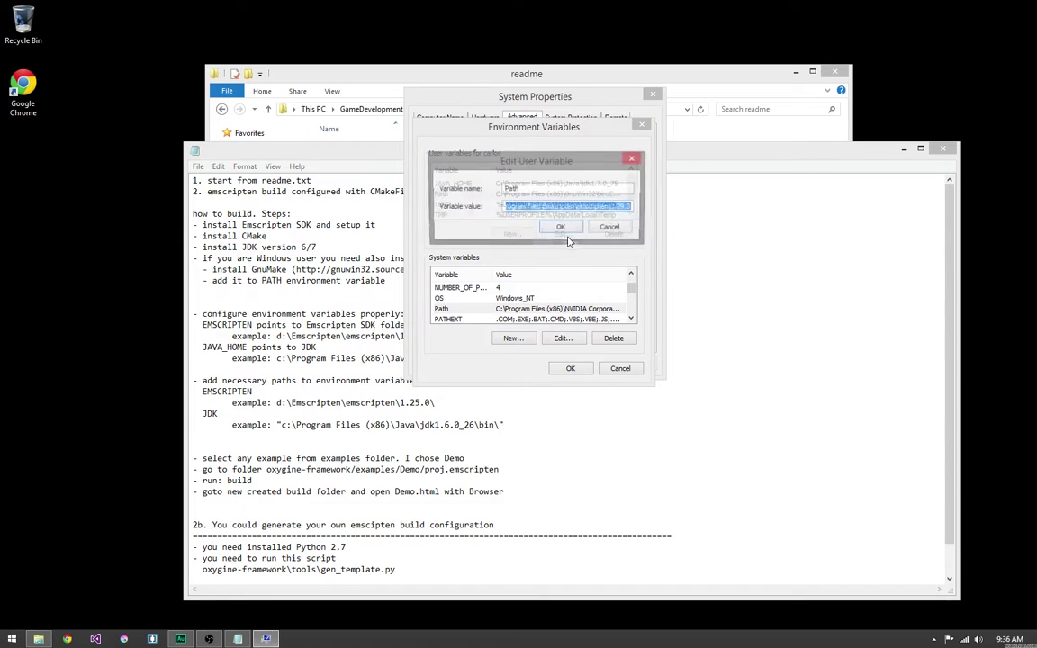
pyautogui.click(620, 206)
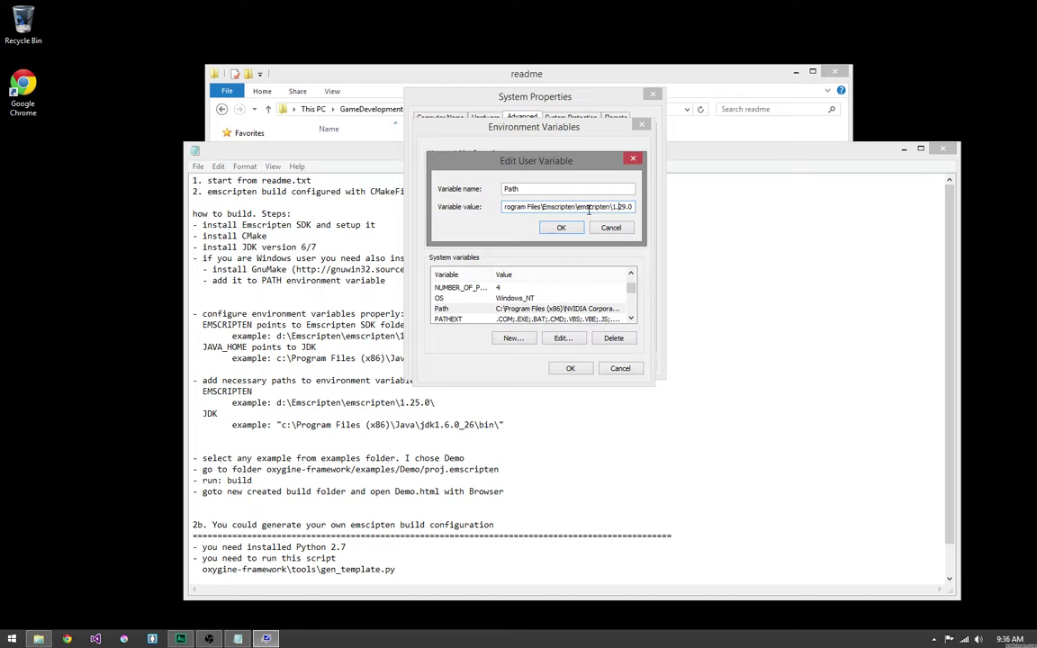
pyautogui.click(551, 206)
pyautogui.press('Left')
pyautogui.press('Left')
pyautogui.press('Left')
pyautogui.press('Left')
pyautogui.press('Left')
pyautogui.press('Left')
pyautogui.press('Left')
pyautogui.press('Left')
pyautogui.press('Left')
pyautogui.press('Left')
pyautogui.press('Left')
pyautogui.press('Left')
pyautogui.press('Left')
pyautogui.press('Left')
pyautogui.press('Left')
pyautogui.press('Left')
pyautogui.press('Left')
pyautogui.press('Left')
pyautogui.press('Left')
pyautogui.press('Left')
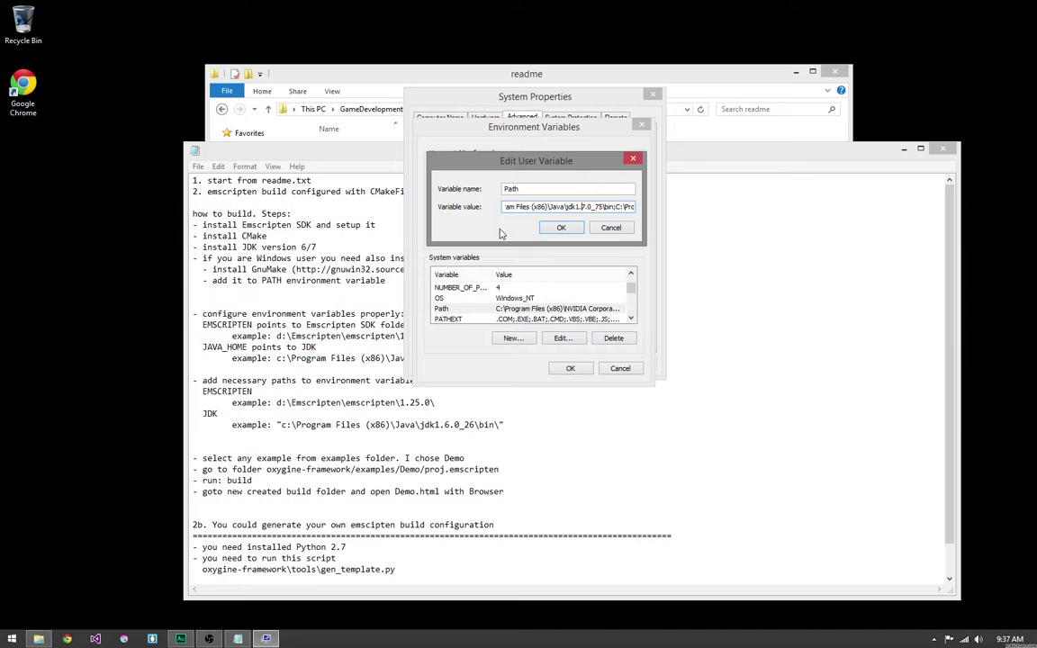
pyautogui.click(611, 227)
# Check the JDK folder stored in the JAVA_HOME user variable
pyautogui.click(501, 182)
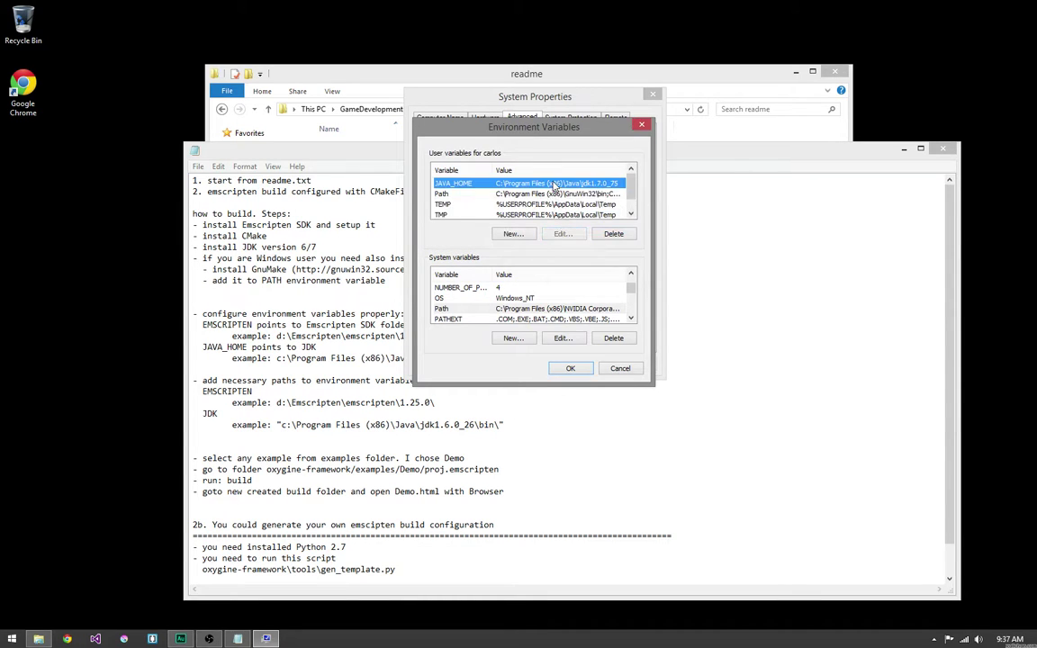
pyautogui.click(561, 234)
pyautogui.click(627, 209)
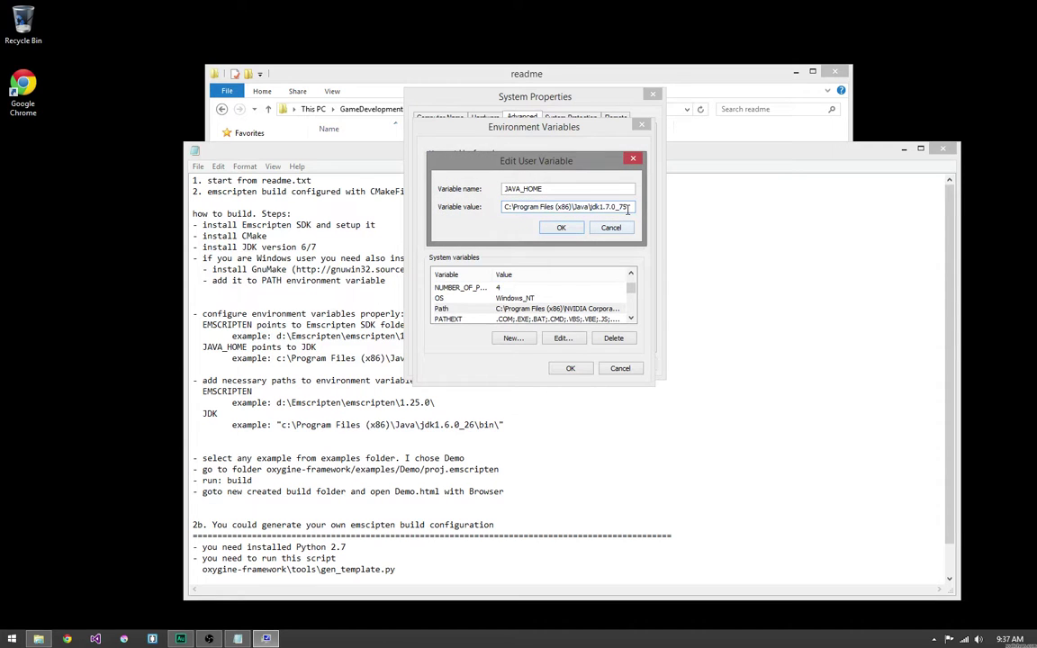
pyautogui.click(561, 227)
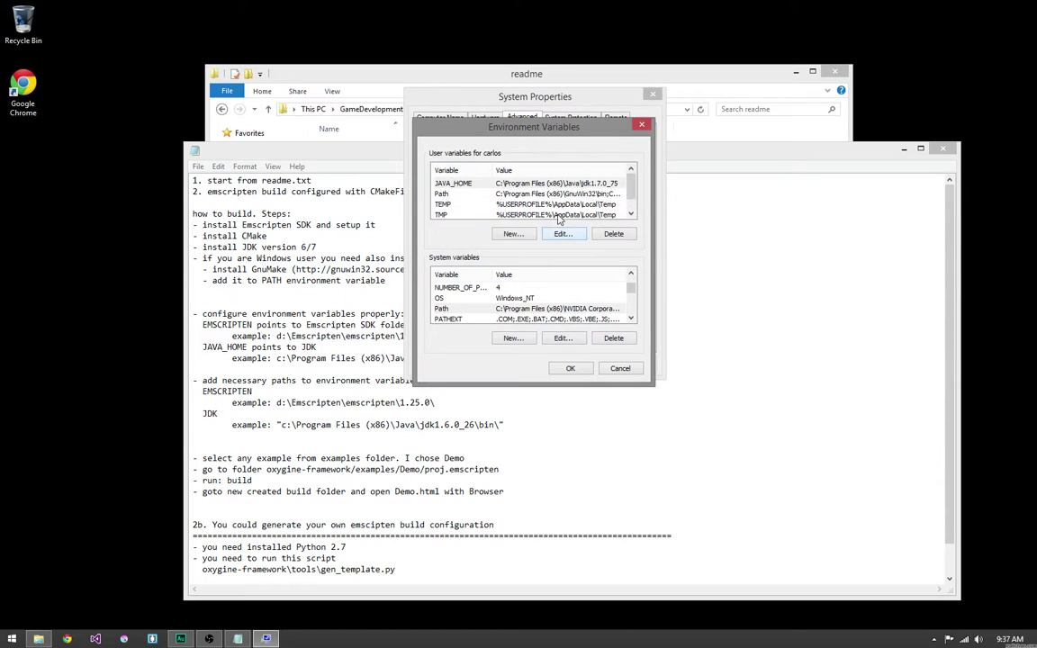
# Reopen the user Path variable, read through all of its entries from the beginning, and close it
pyautogui.click(496, 193)
pyautogui.click(562, 233)
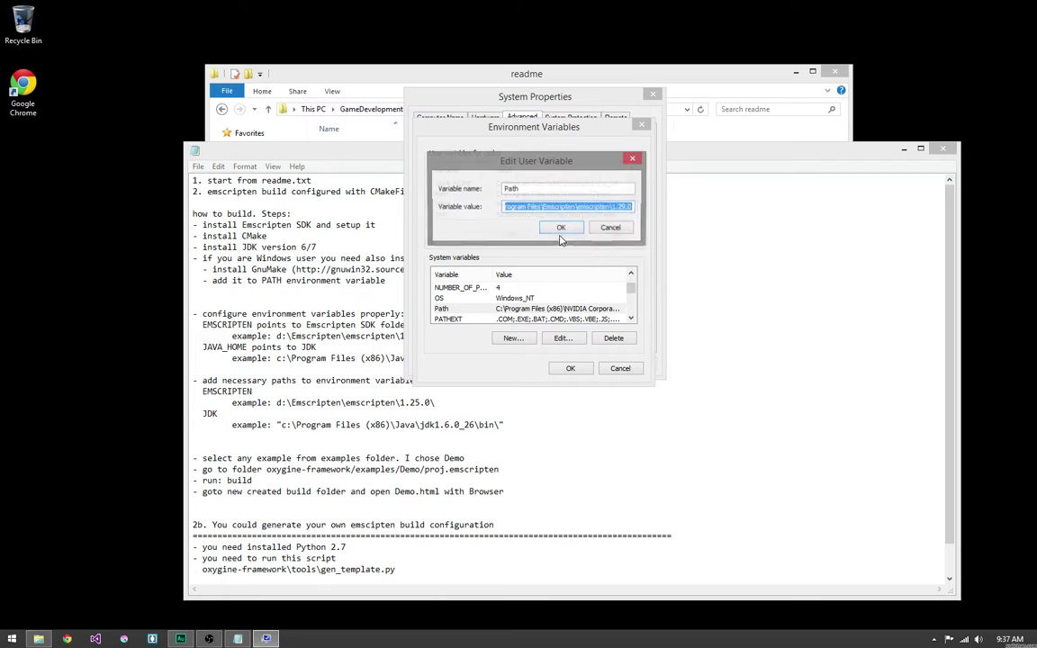
pyautogui.click(563, 210)
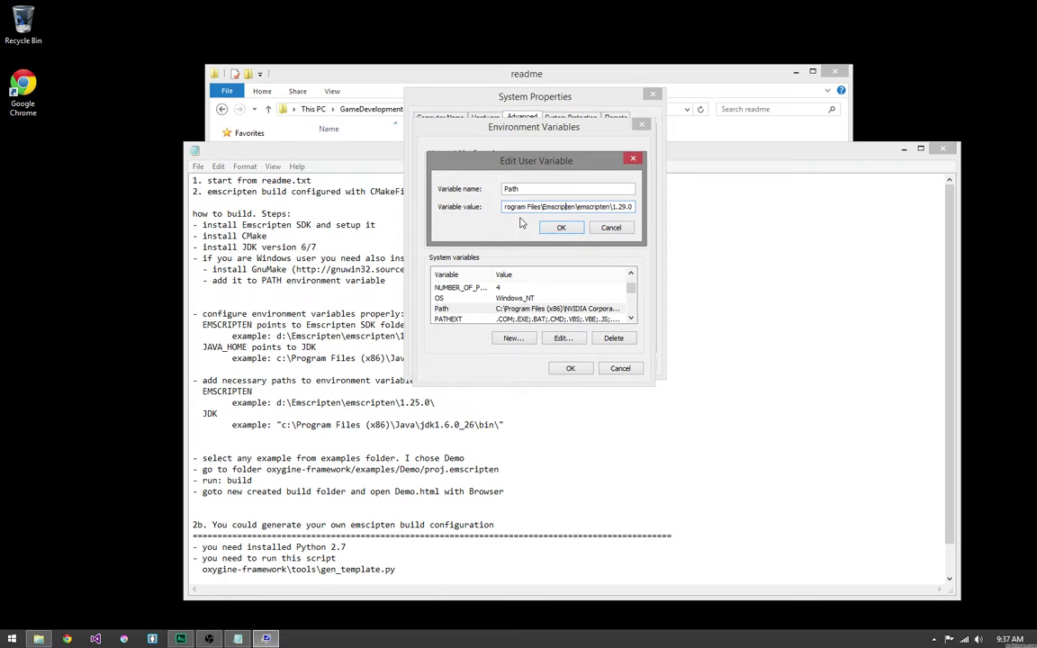
pyautogui.press('Home')
pyautogui.write('C:\\Program Files\\Java\\jdk1.7.0_75\\bin;')
pyautogui.press('Right')
pyautogui.press('Right')
pyautogui.press('Right')
pyautogui.press('Right')
pyautogui.press('Right')
pyautogui.press('Right')
pyautogui.press('Right')
pyautogui.press('Right')
pyautogui.press('Right')
pyautogui.press('Right')
pyautogui.press('Right')
pyautogui.press('Right')
pyautogui.press('Right')
pyautogui.press('Right')
pyautogui.press('Right')
pyautogui.press('Right')
pyautogui.press('Right')
pyautogui.press('Right')
pyautogui.press('Right')
pyautogui.press('Right')
pyautogui.press('Right')
pyautogui.press('Right')
pyautogui.press('Right')
pyautogui.press('Right')
pyautogui.press('Right')
pyautogui.press('Right')
pyautogui.press('Right')
pyautogui.write(';')
pyautogui.press('Home')
pyautogui.click(551, 230)
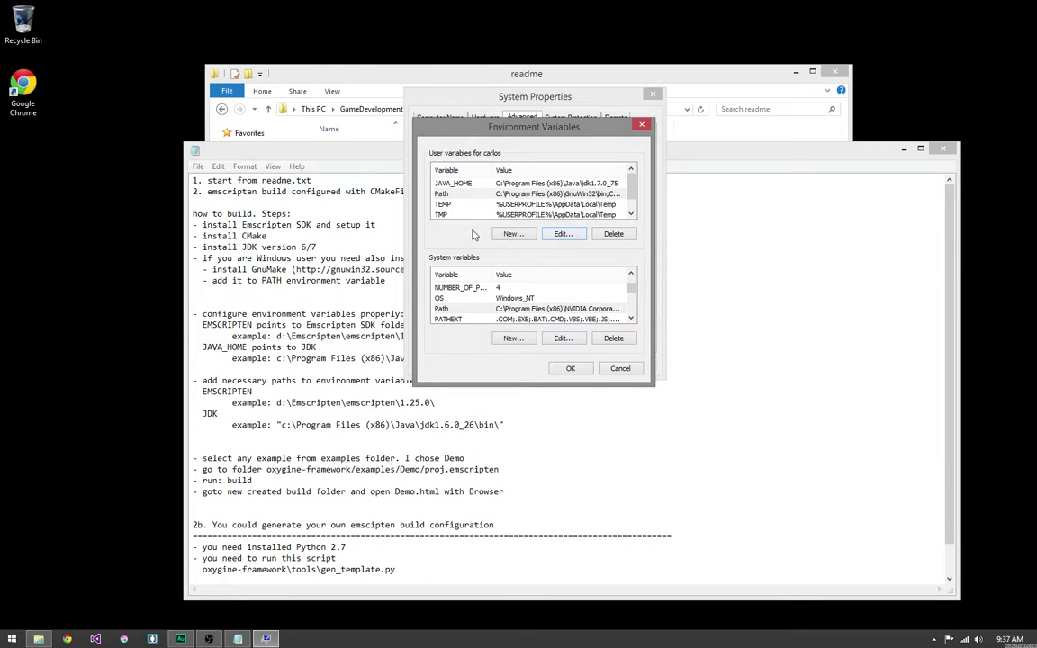
# Look through the lists of user variables and system variables, including the EMSCRIPTEN entry
pyautogui.click(630, 217)
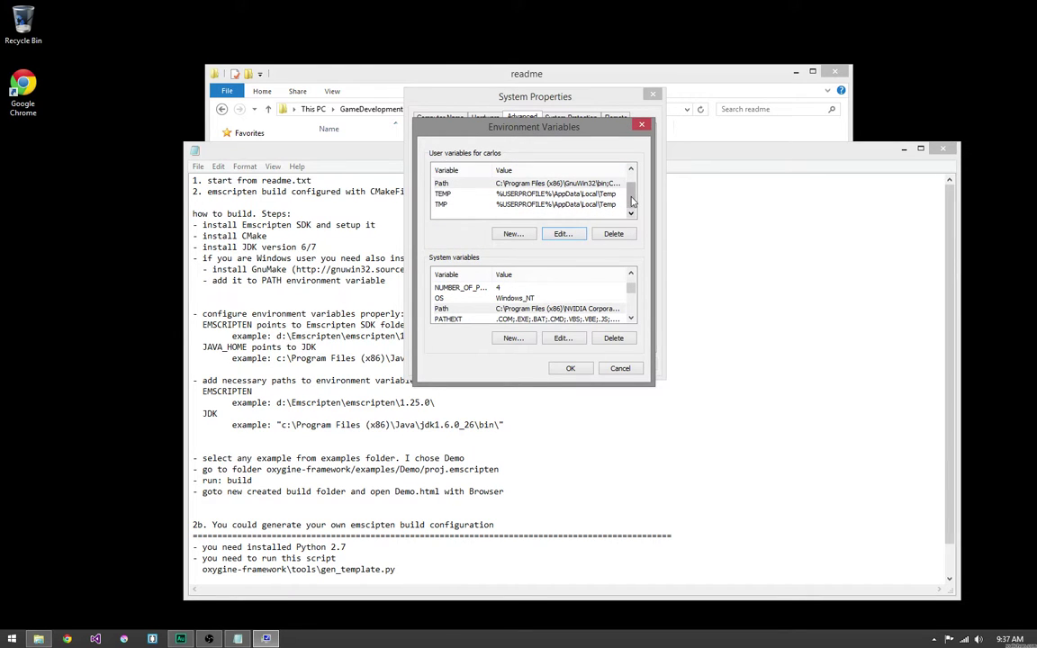
pyautogui.click(630, 170)
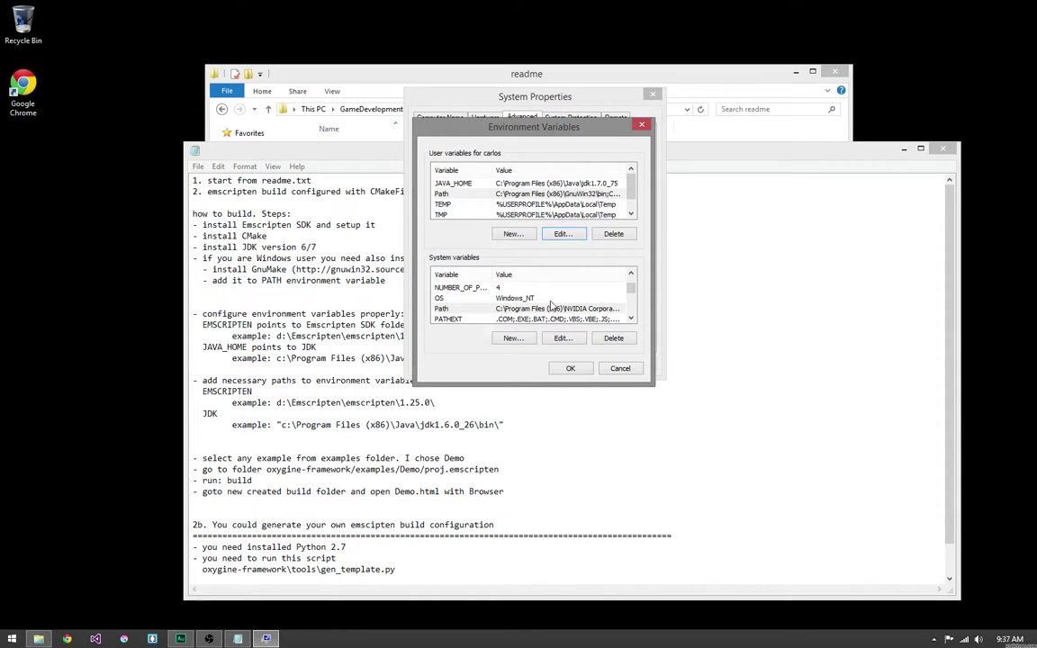
pyautogui.click(631, 319)
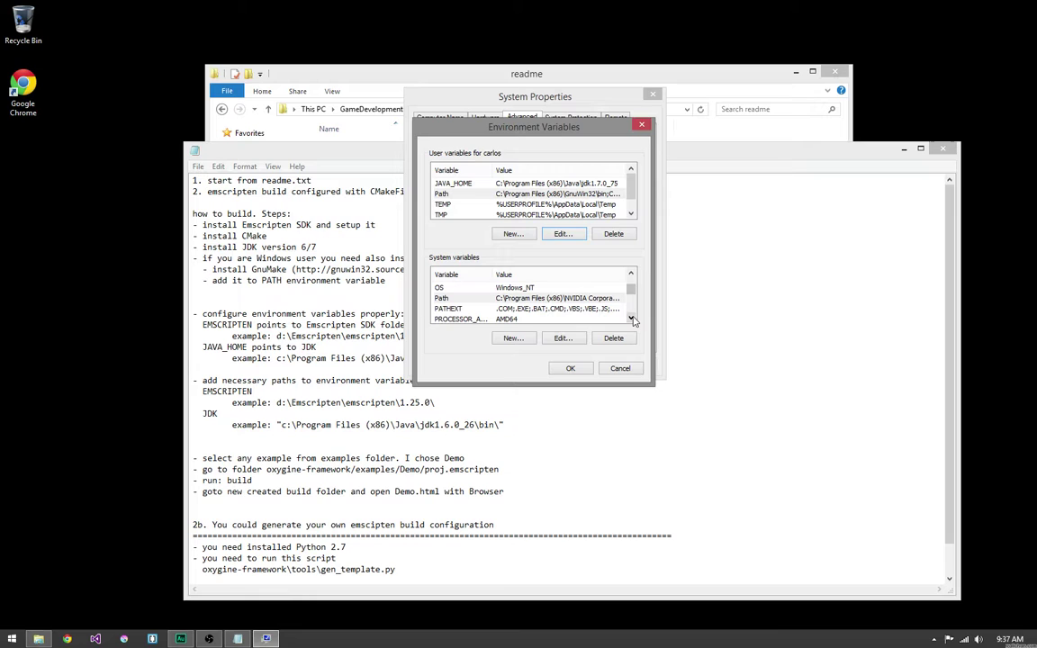
pyautogui.click(631, 277)
pyautogui.click(631, 277)
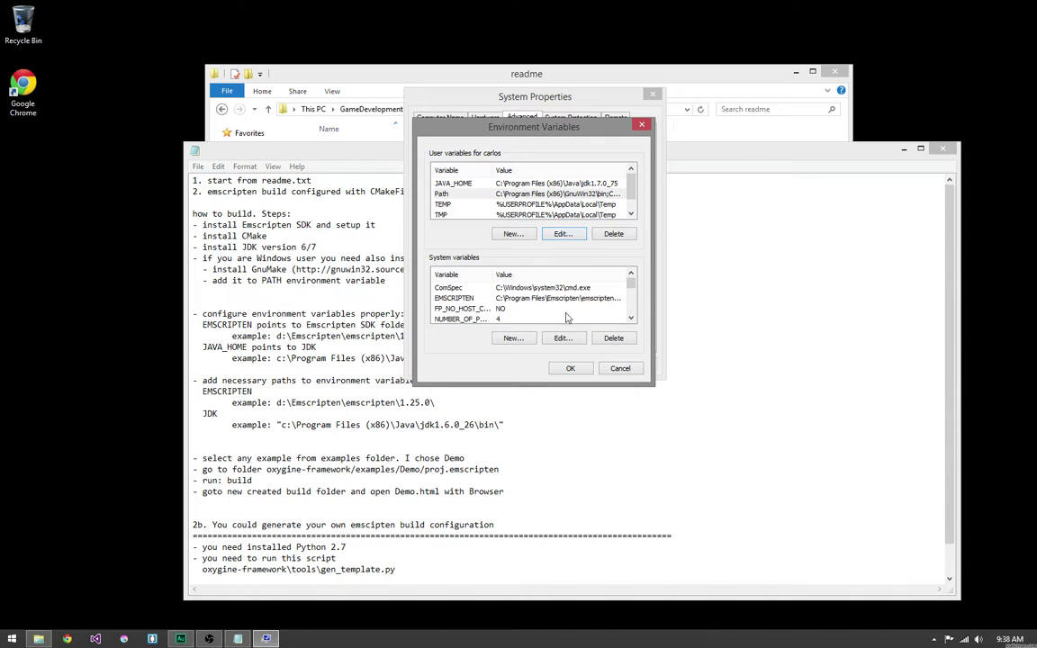
# Accept and close the Environment Variables and System Properties dialogs, and close emscripten.txt
pyautogui.click(559, 372)
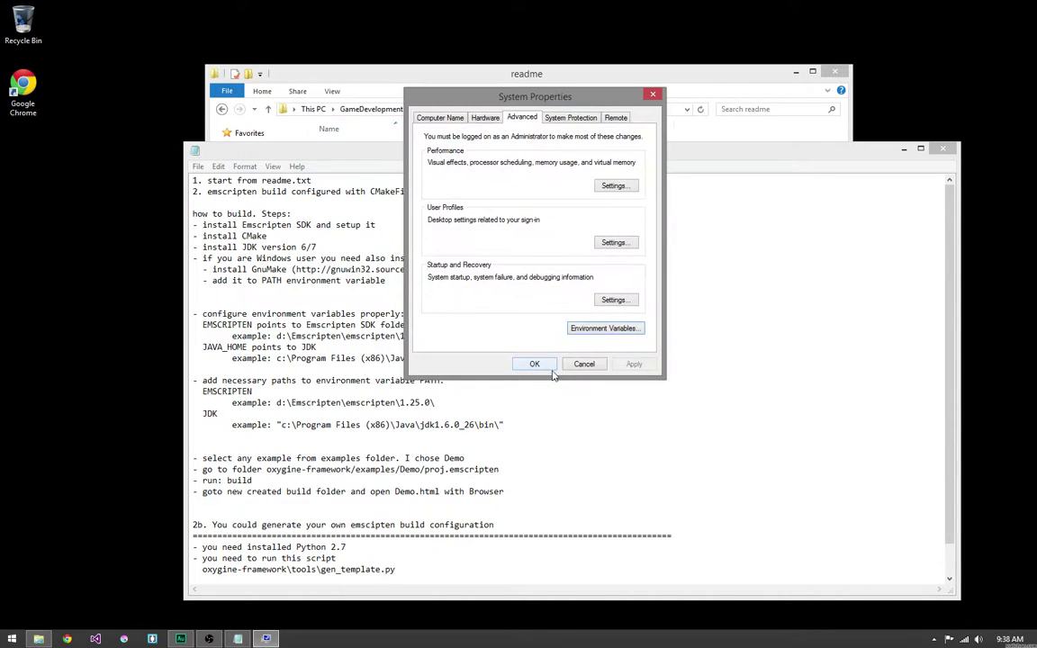
pyautogui.click(547, 367)
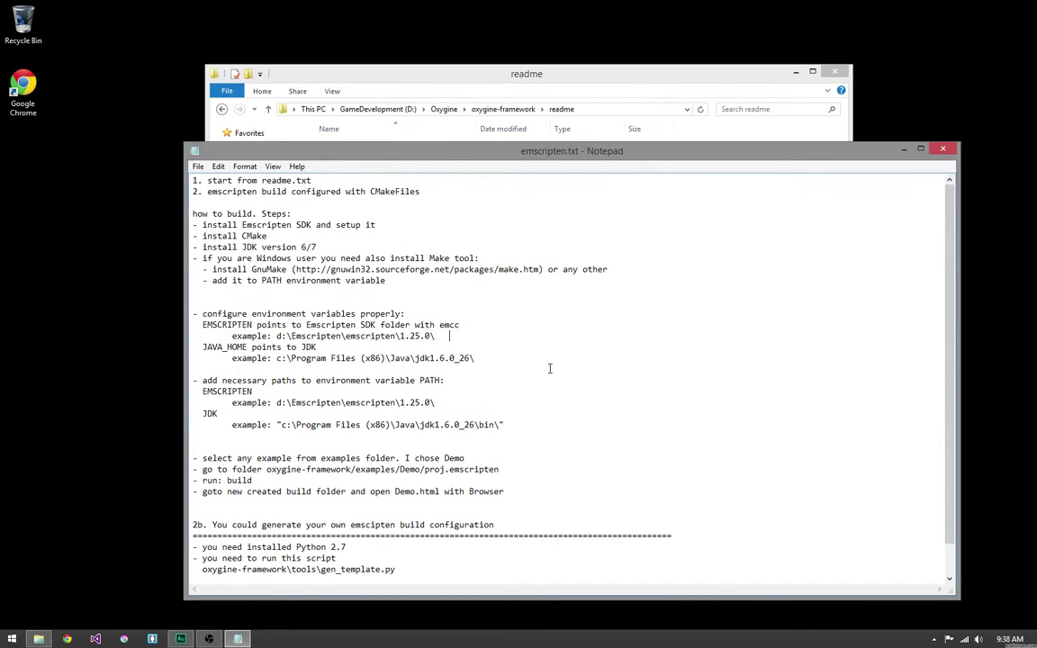
pyautogui.click(597, 347)
pyautogui.click(941, 153)
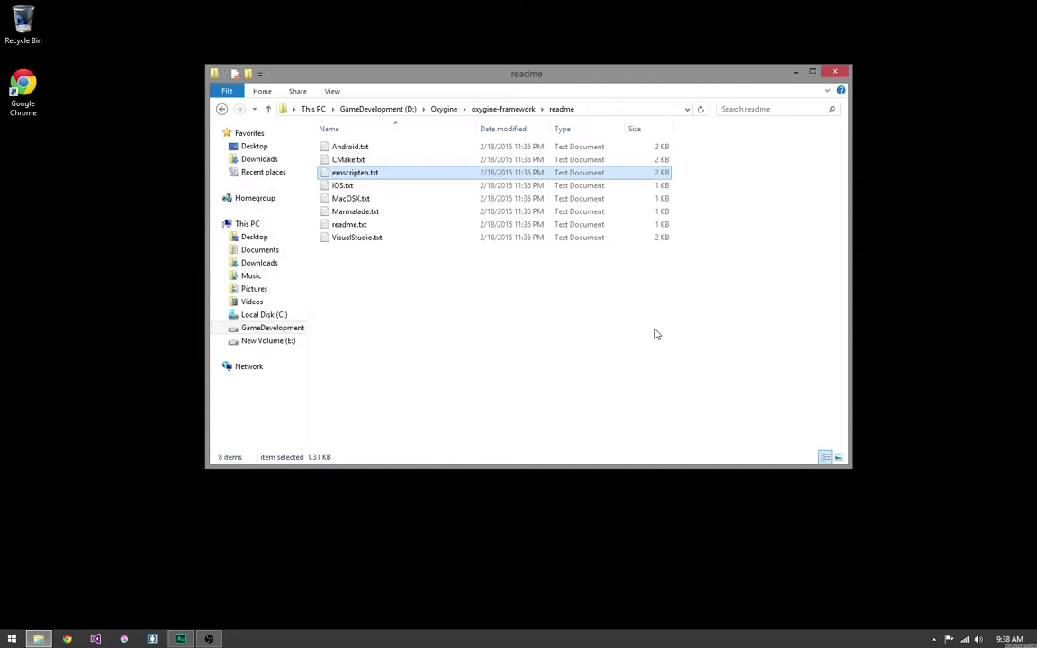
# Open the proj.emscripten folder of the DemoBox2D example inside oxygine-framework's examples folder
pyautogui.click(222, 109)
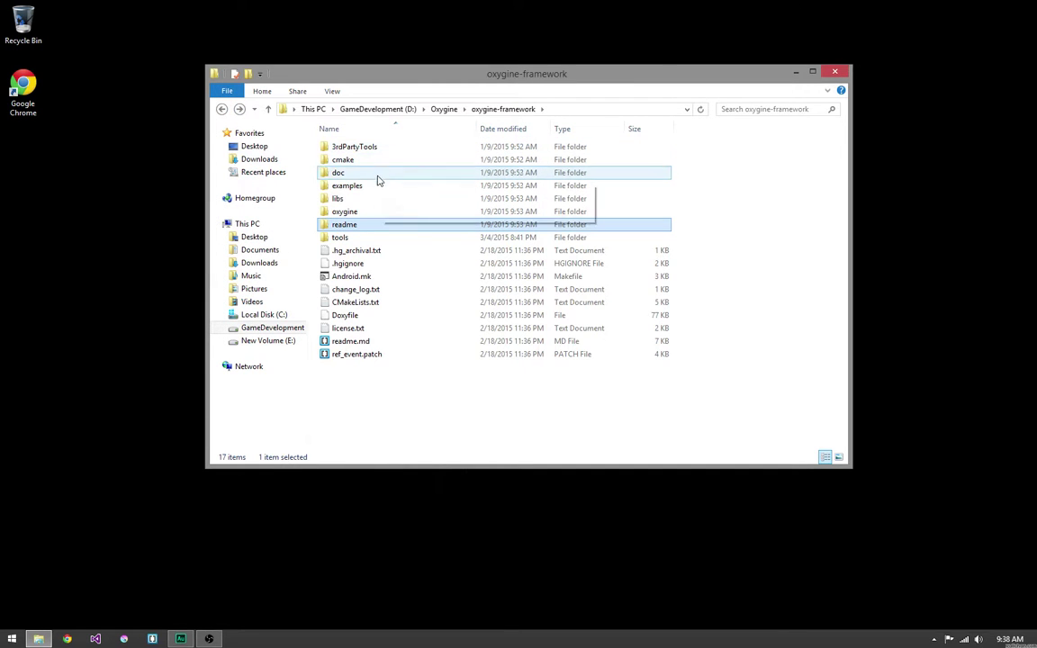
pyautogui.doubleClick(371, 188)
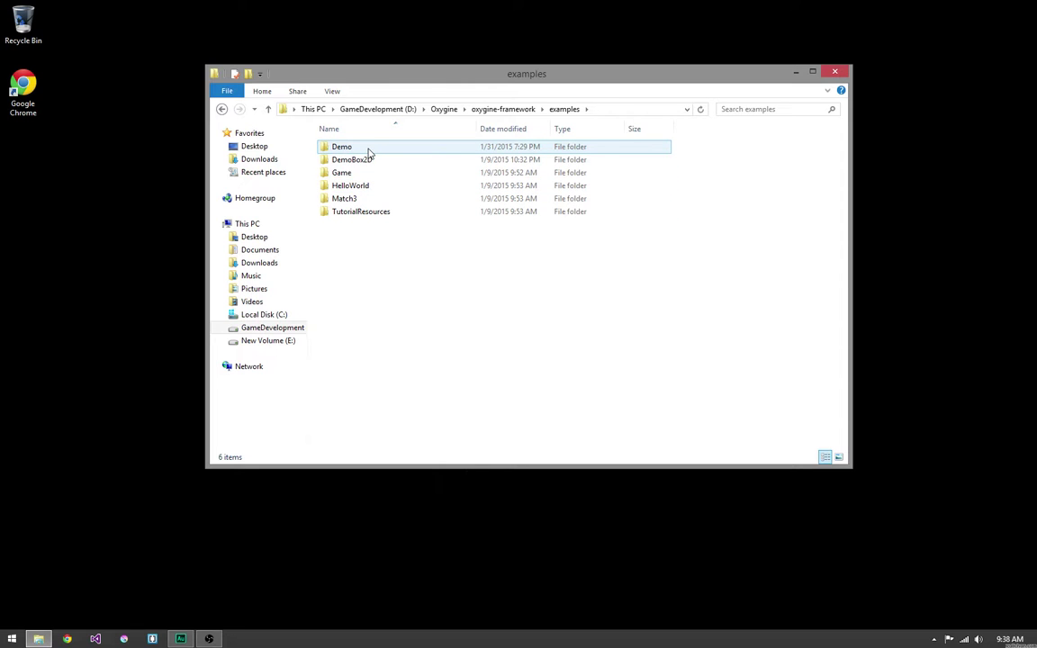
pyautogui.moveTo(367, 163)
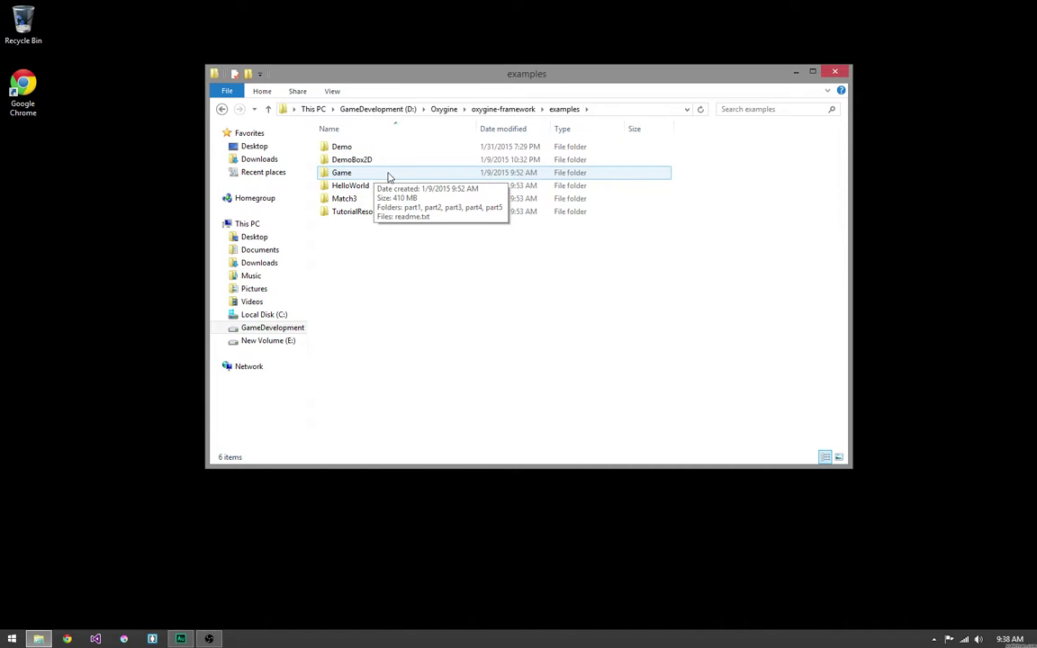
pyautogui.doubleClick(382, 161)
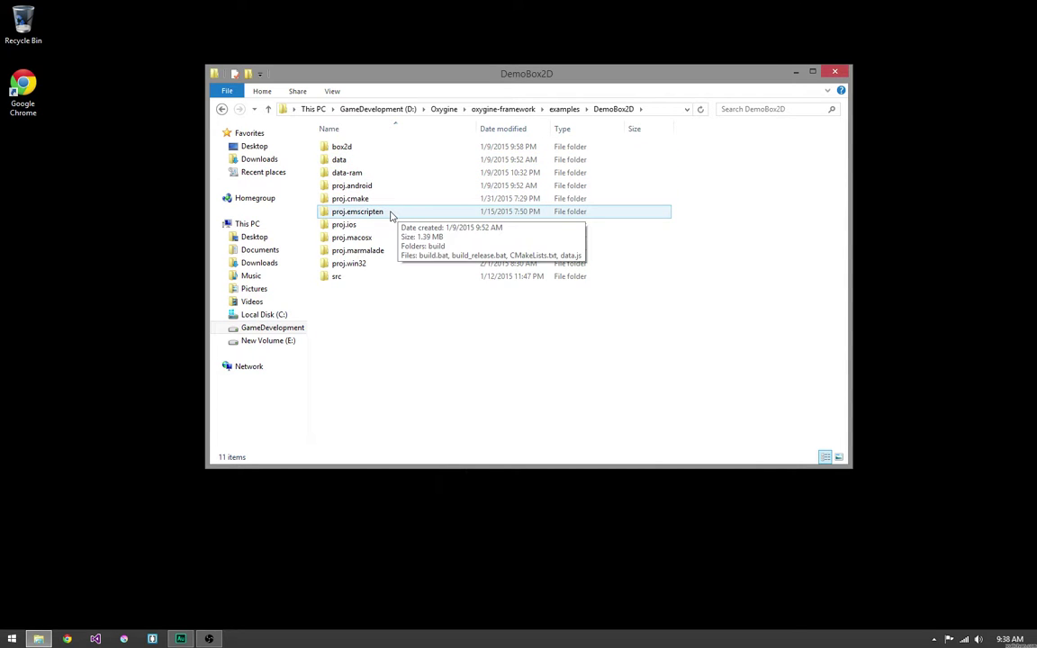
pyautogui.doubleClick(391, 216)
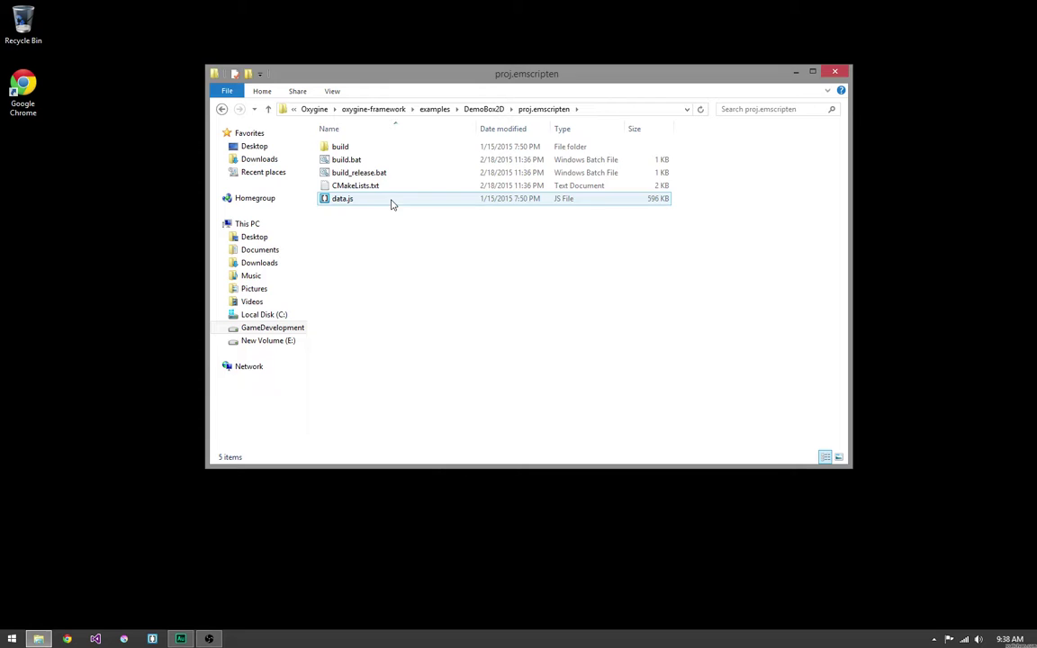
# Delete the old build folder and data.js from proj.emscripten
pyautogui.press('Down')
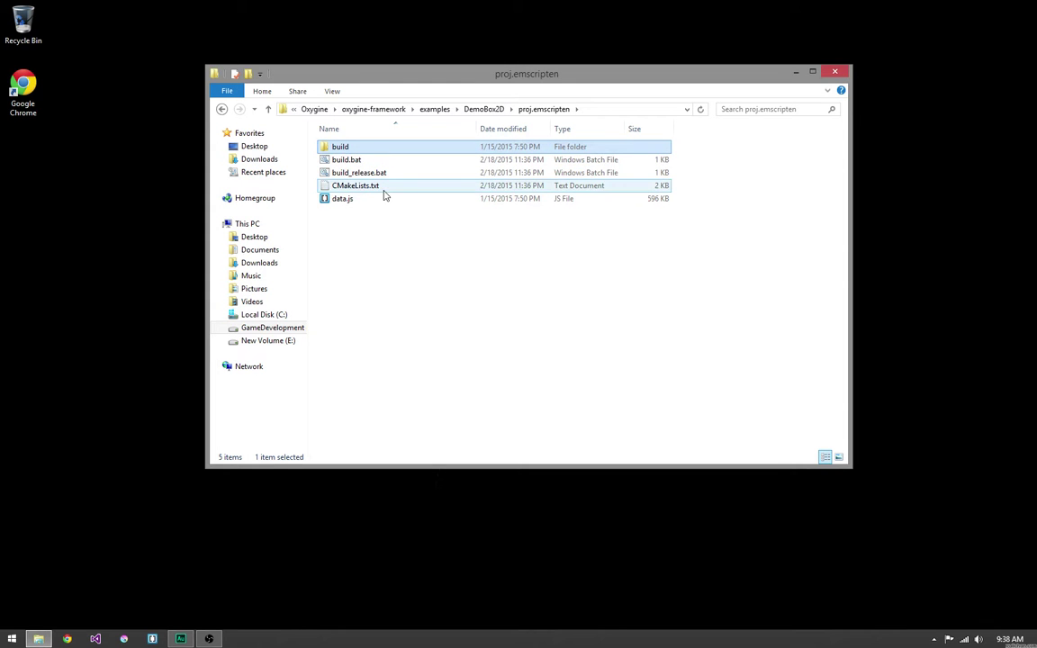
pyautogui.keyDown('ctrl'); pyautogui.click(383, 198); pyautogui.keyUp('ctrl')
pyautogui.rightClick(383, 200)
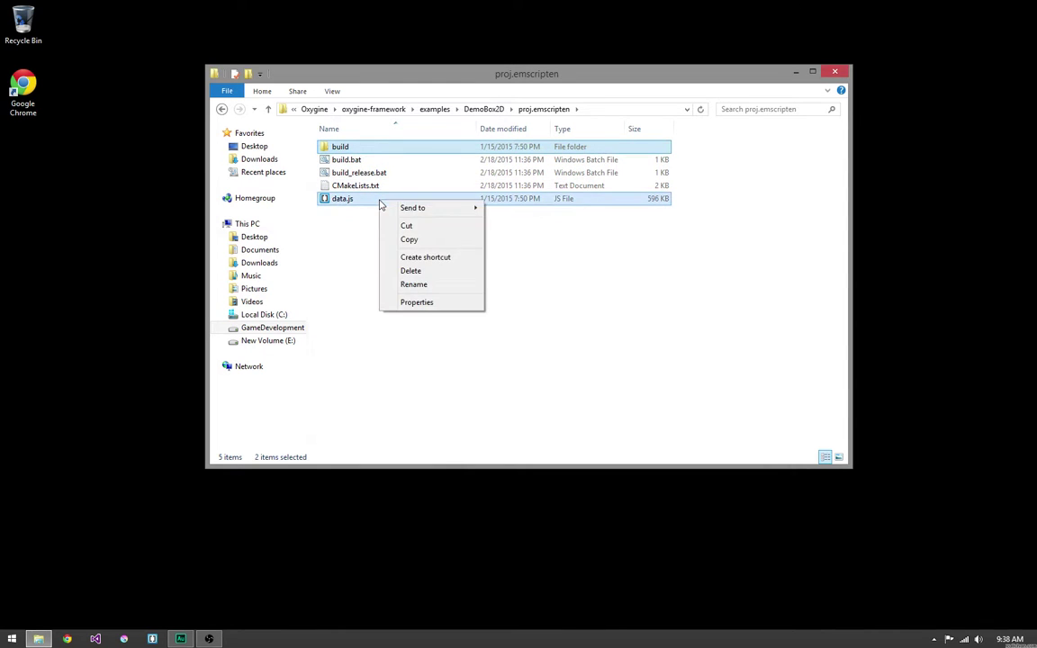
pyautogui.click(406, 272)
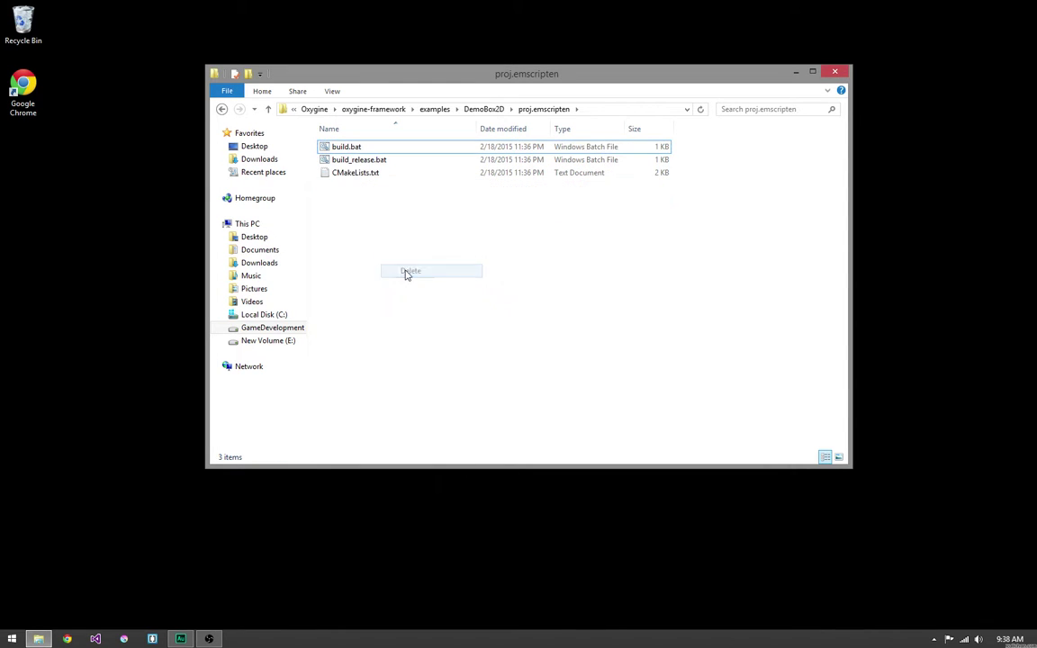
# Run build.bat to compile the DemoBox2D example, and open the generated build folder
pyautogui.doubleClick(386, 150)
pyautogui.click(504, 303)
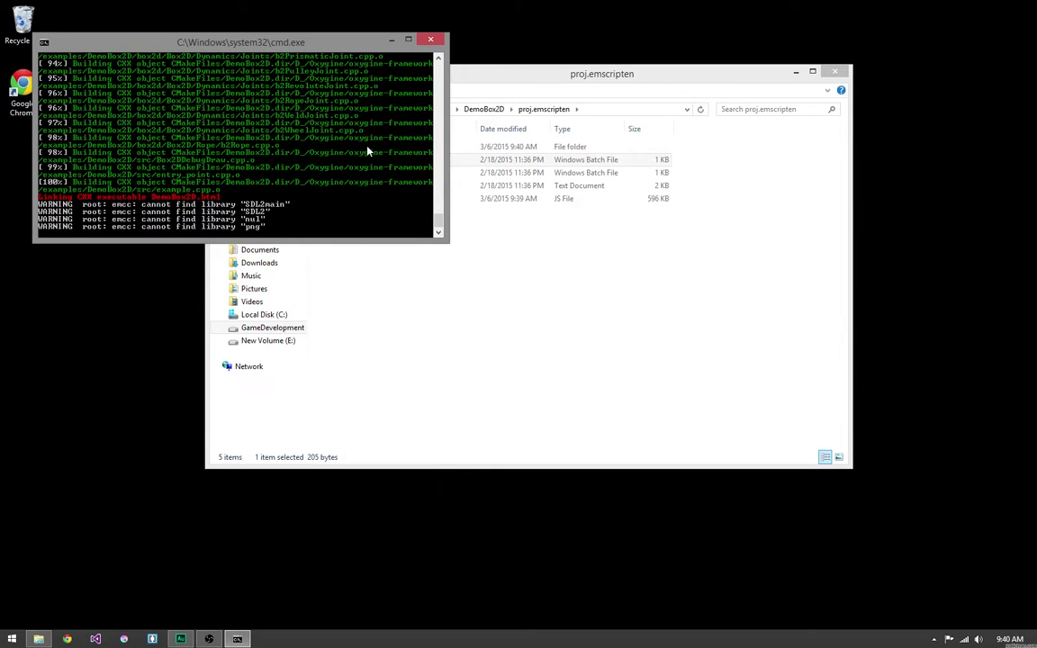
pyautogui.click(520, 274)
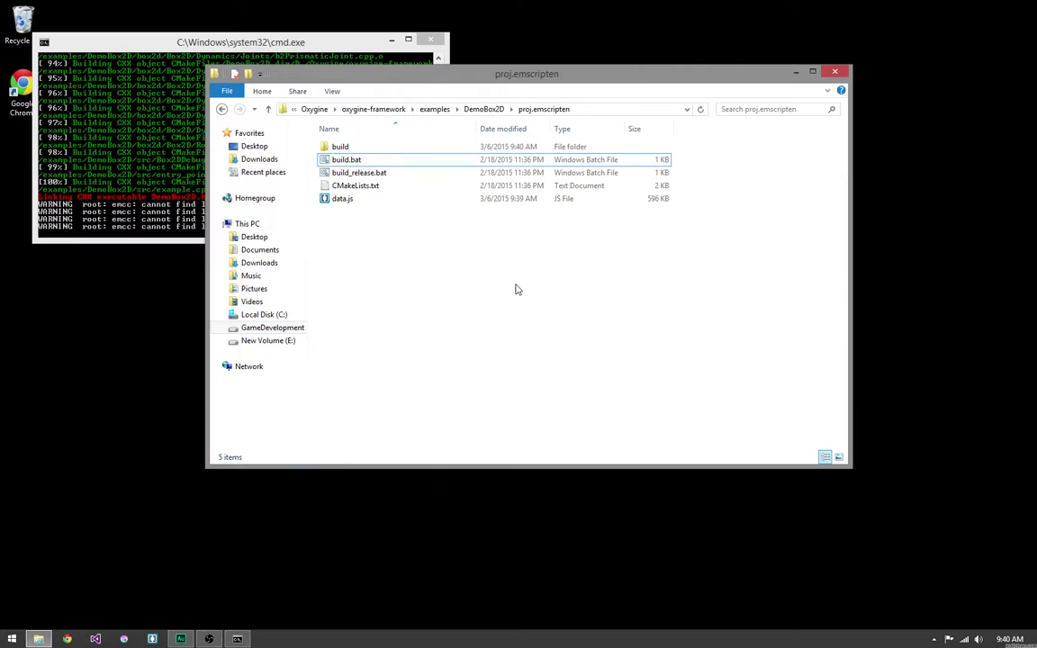
pyautogui.doubleClick(391, 150)
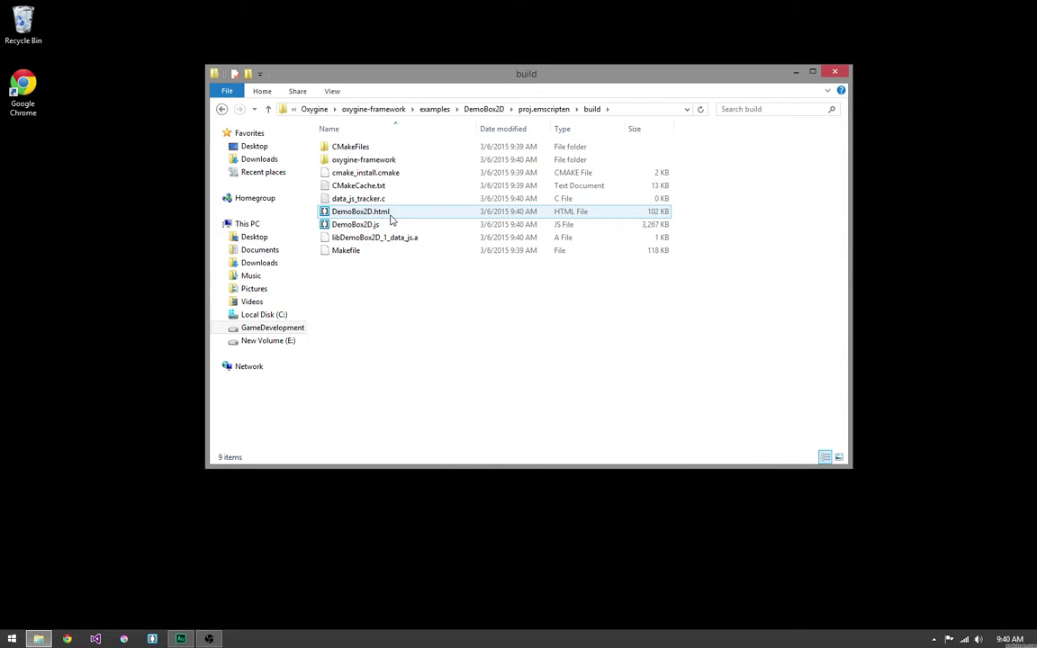
# Open DemoBox2D.html from the build folder in Google Chrome
pyautogui.click(390, 218)
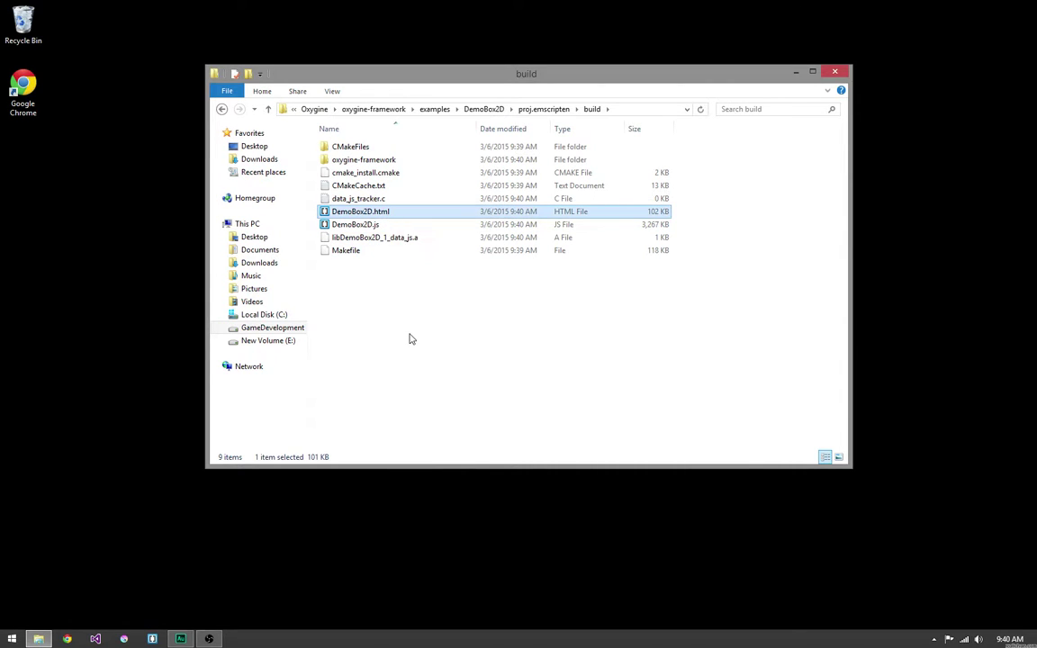
pyautogui.rightClick(383, 213)
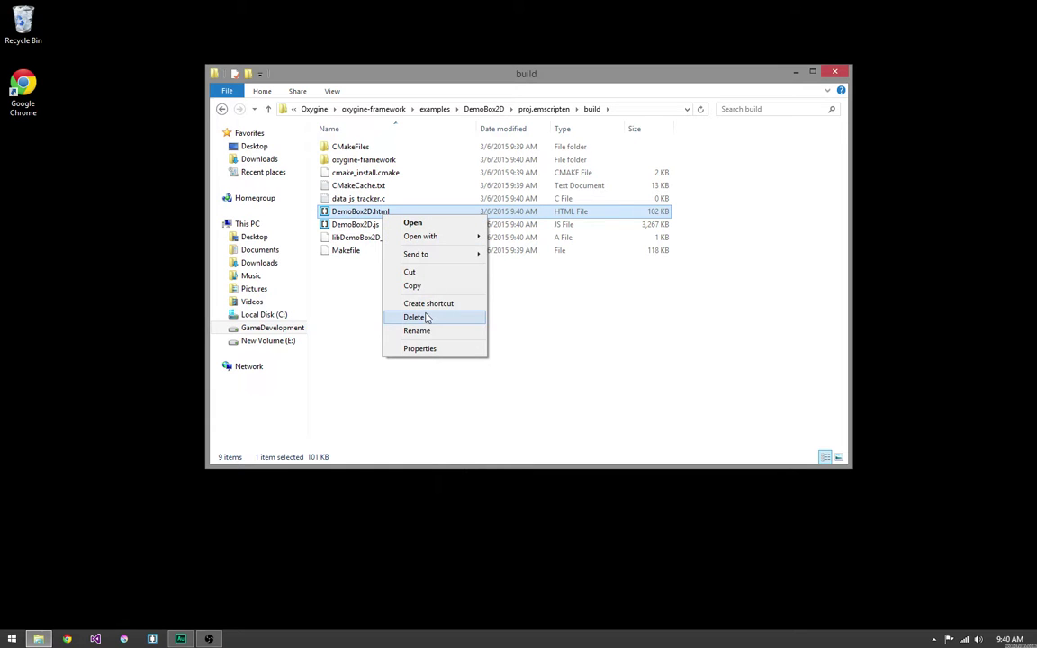
pyautogui.moveTo(400, 237)
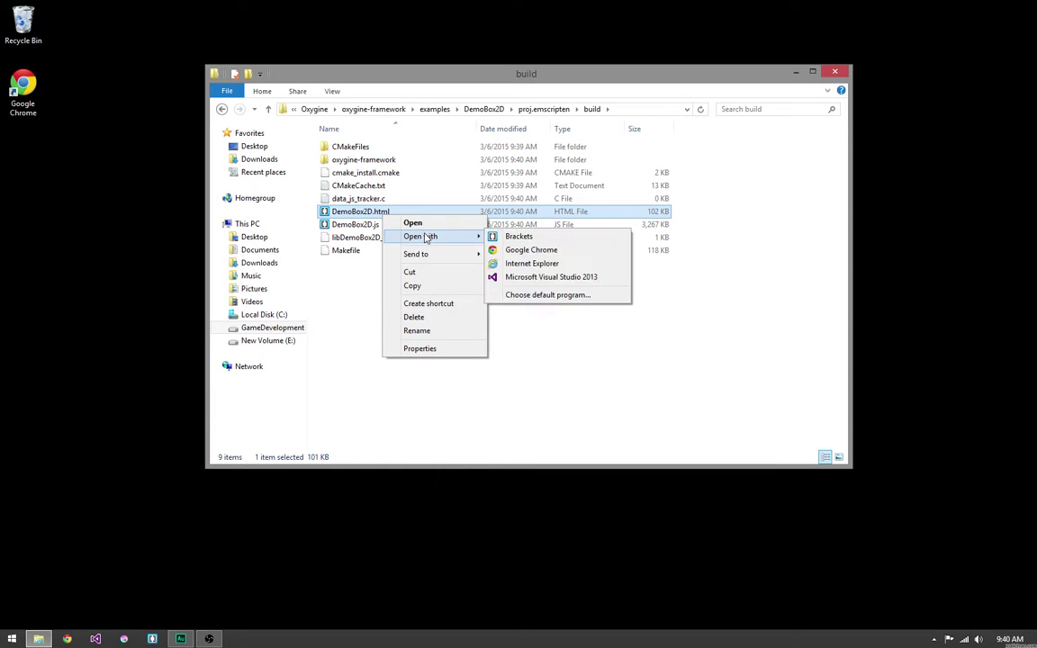
pyautogui.click(500, 250)
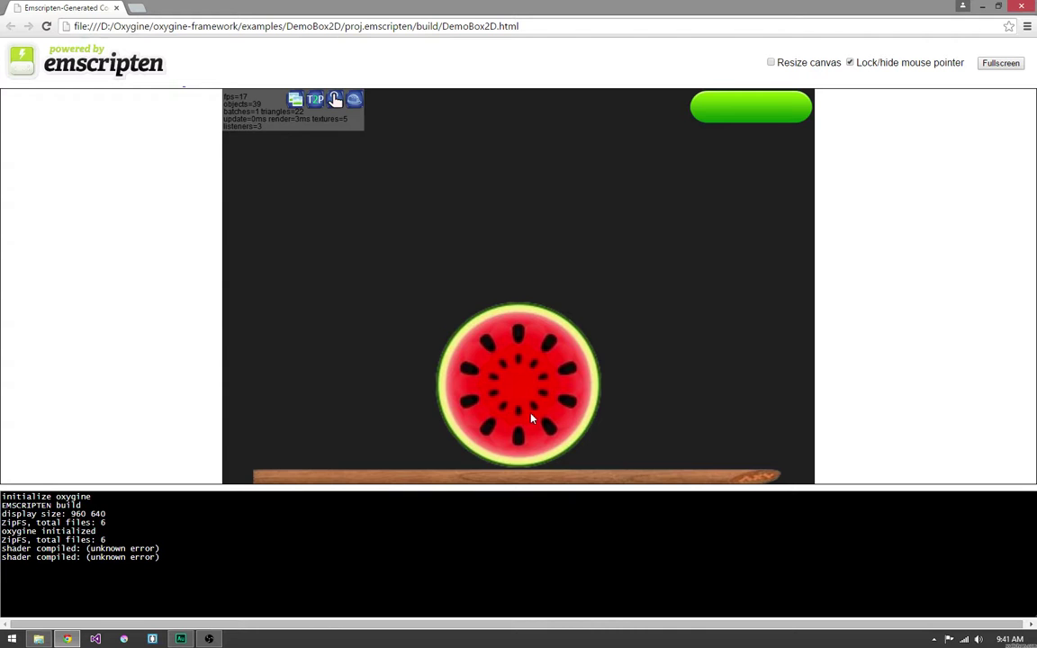
# Test the DemoBox2D build in the browser by shooting repeatedly at the watermelon
pyautogui.click(531, 418)
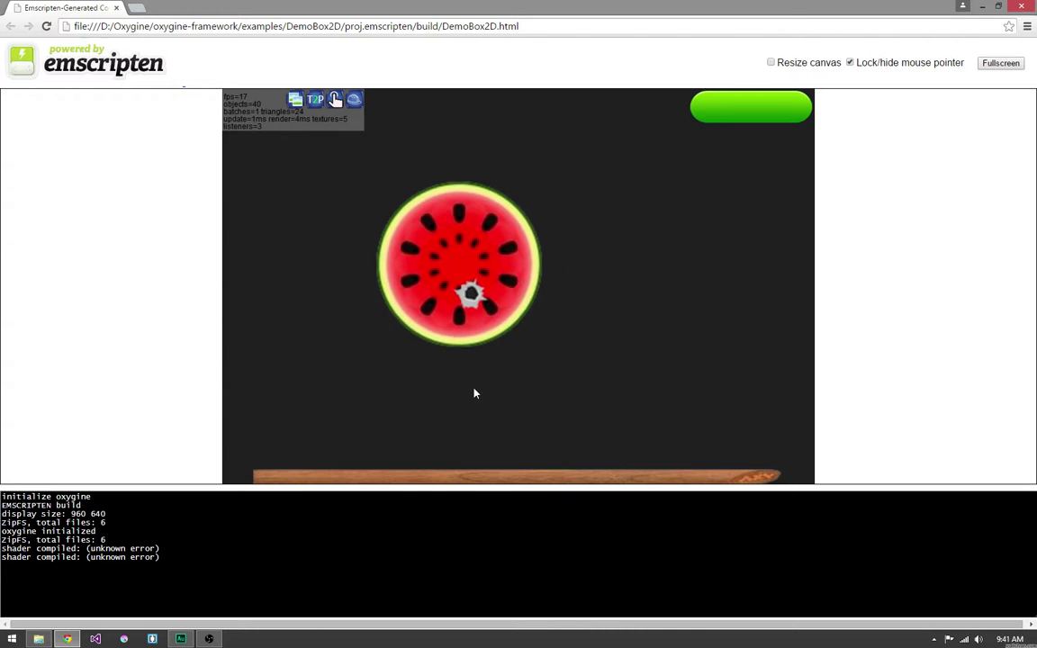
pyautogui.click(360, 216)
pyautogui.click(360, 297)
pyautogui.click(432, 370)
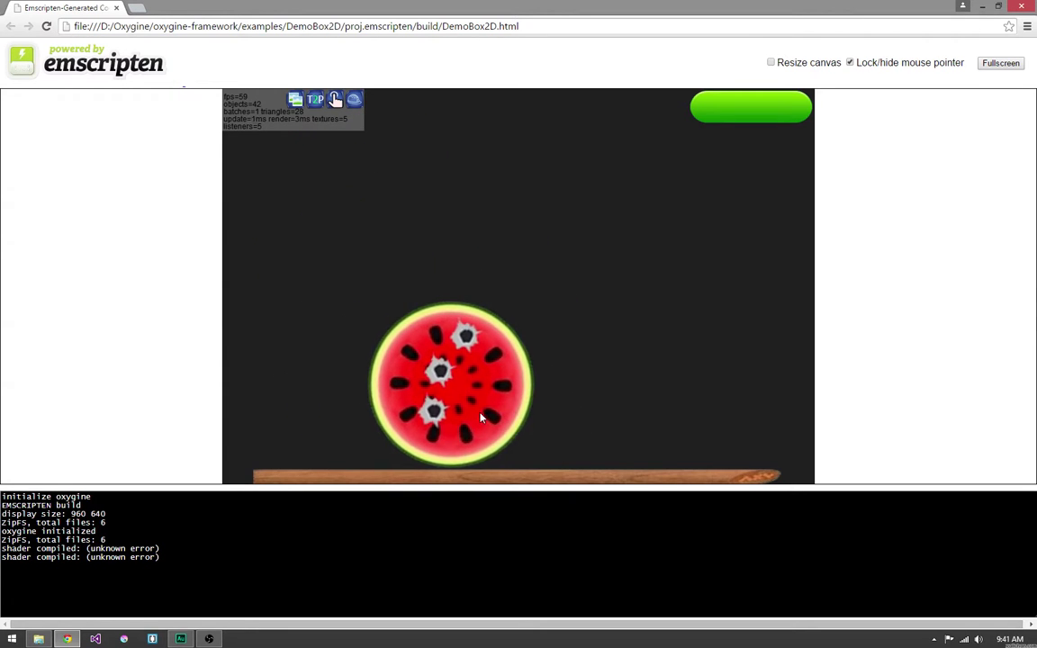
pyautogui.click(506, 345)
pyautogui.click(390, 387)
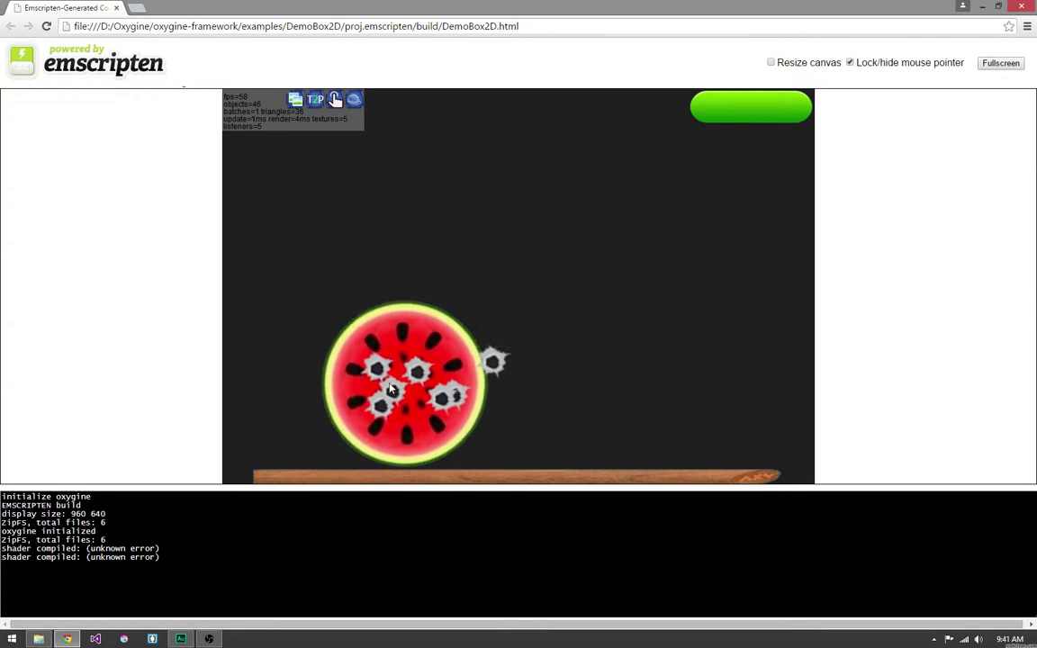
pyautogui.click(337, 376)
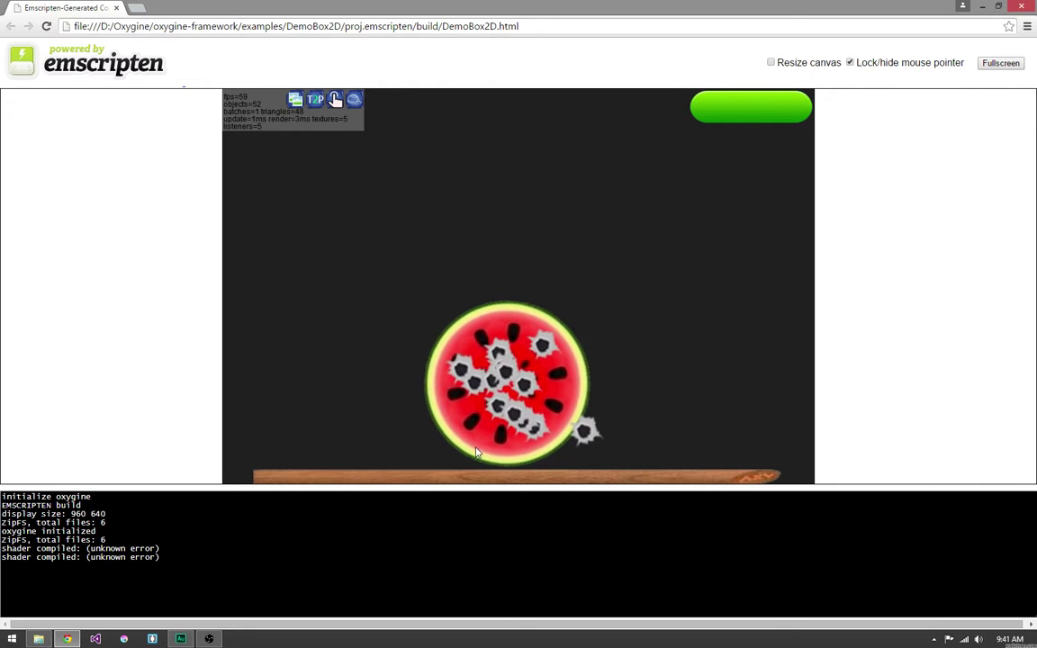
# Shoot the large watermelon several more times to push it off the end of the wooden platform
pyautogui.click(479, 423)
pyautogui.click(425, 274)
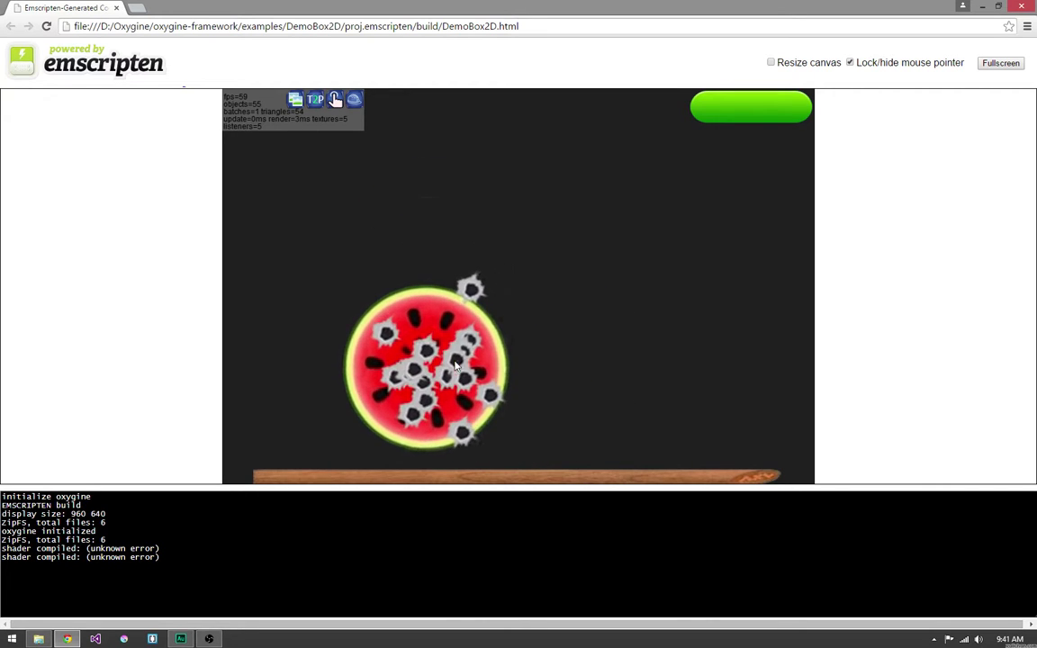
pyautogui.click(363, 387)
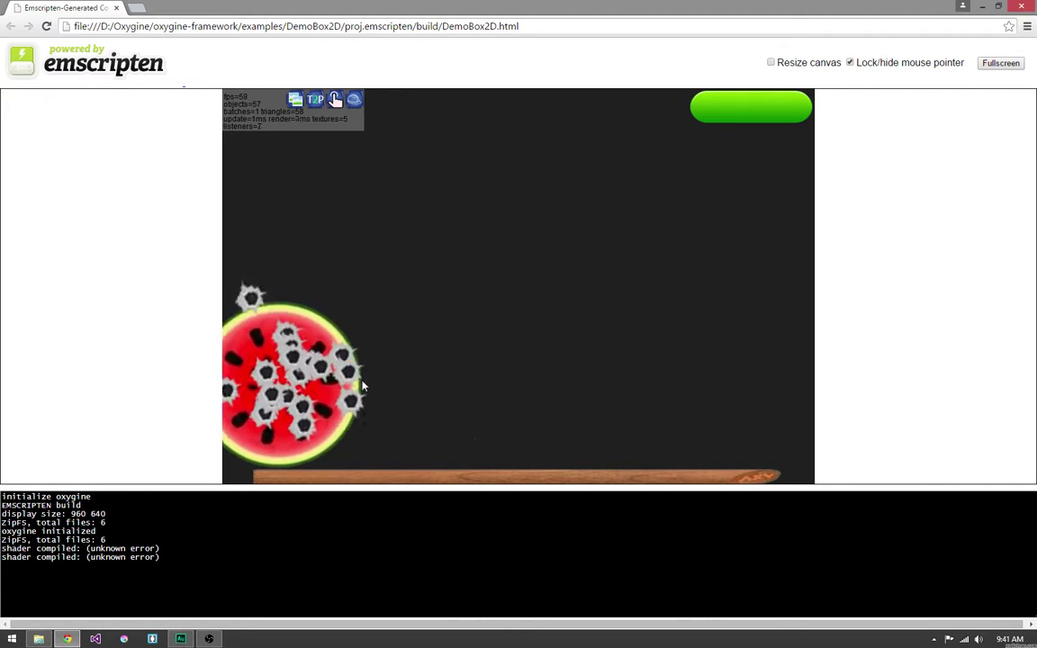
# Spawn a group of new watermelons at scattered points in the empty space above the wooden platform
pyautogui.click(529, 184)
pyautogui.click(626, 293)
pyautogui.click(393, 300)
pyautogui.click(488, 221)
pyautogui.click(624, 182)
pyautogui.click(437, 144)
pyautogui.click(396, 239)
pyautogui.click(623, 239)
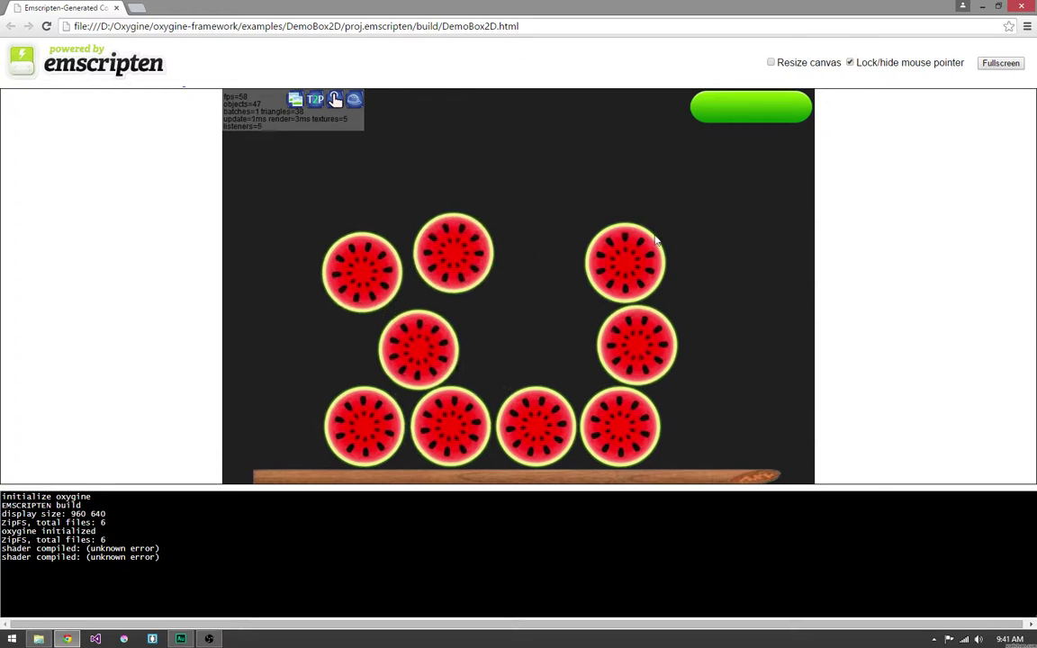
pyautogui.click(499, 145)
pyautogui.click(398, 208)
# Shoot at the piled-up small watermelons to test their collisions and knock them off the platform
pyautogui.click(465, 430)
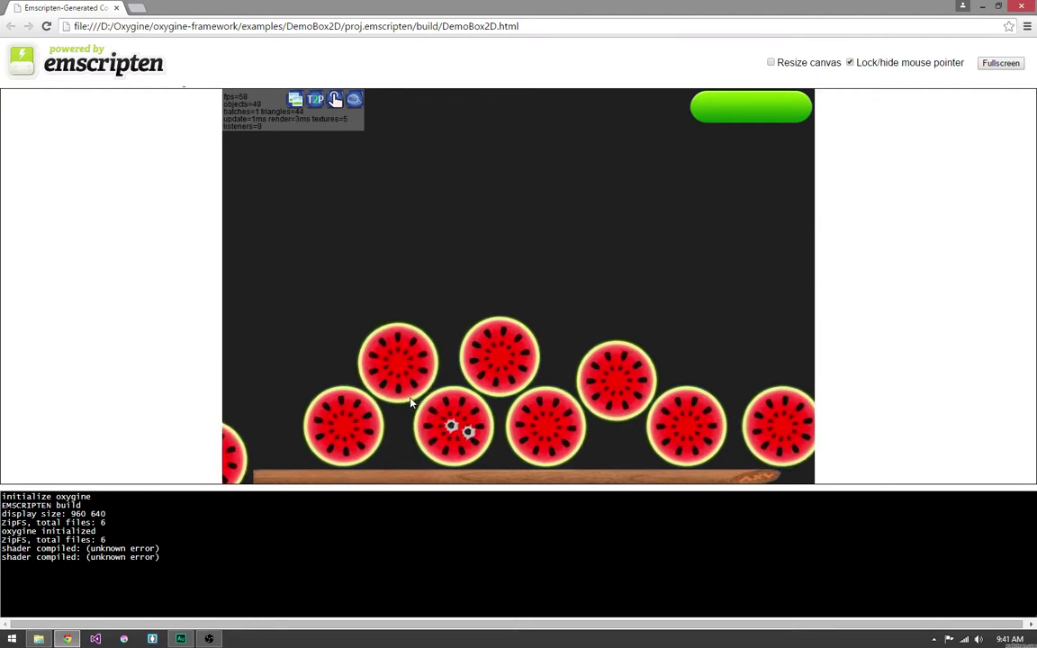
pyautogui.click(369, 360)
pyautogui.click(500, 418)
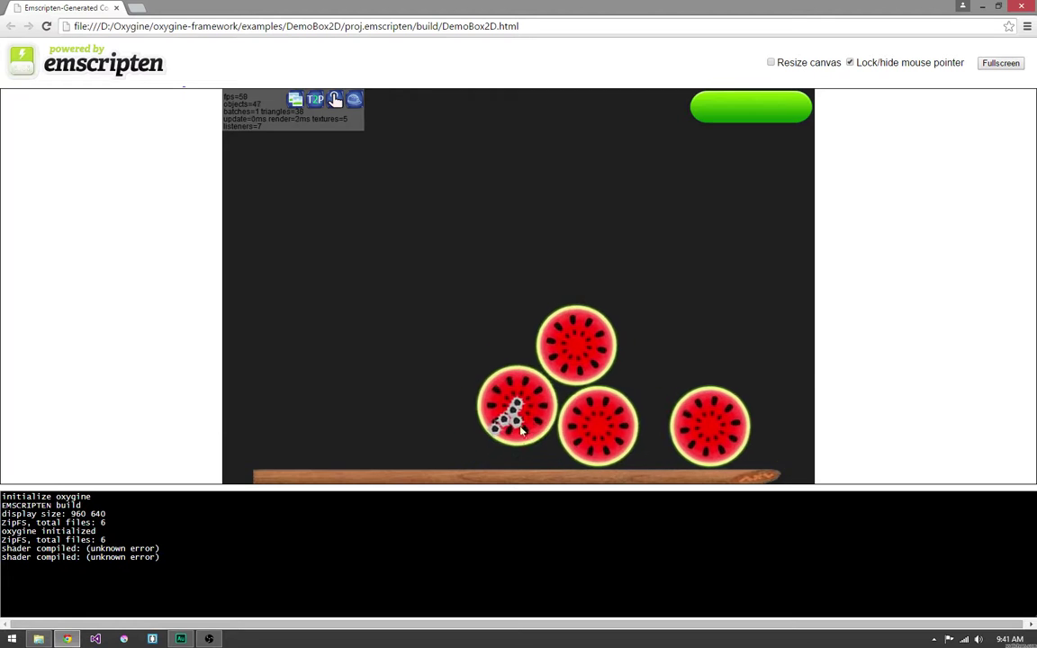
pyautogui.click(630, 421)
pyautogui.click(446, 419)
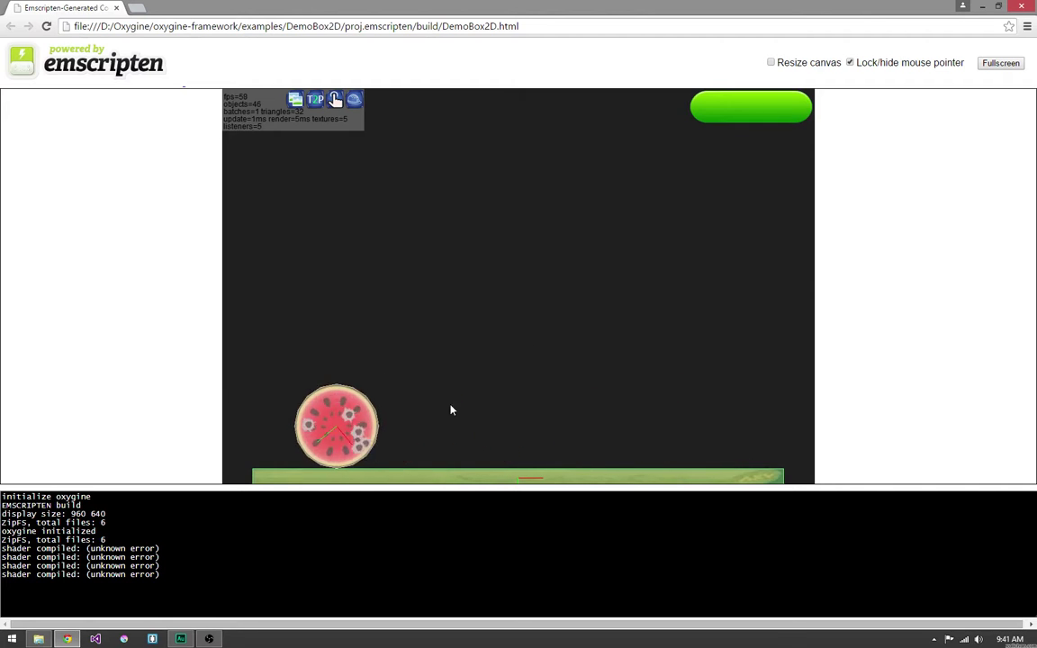
# Turn off the demo's physics debug drawing and close the browser window to return to the build folder
pyautogui.click(733, 127)
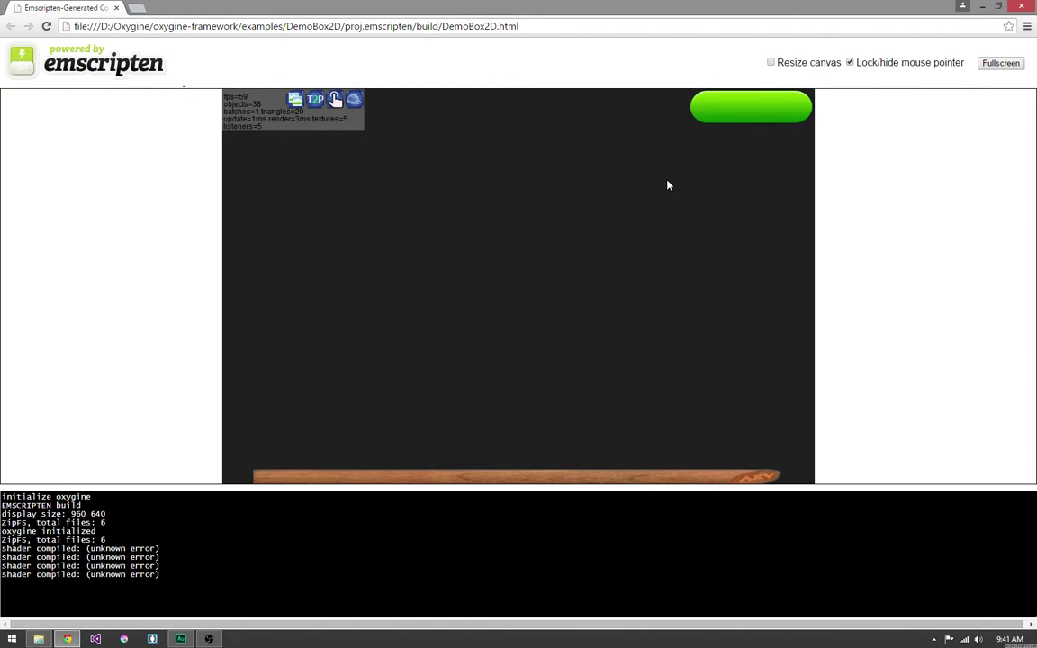
pyautogui.click(1021, 8)
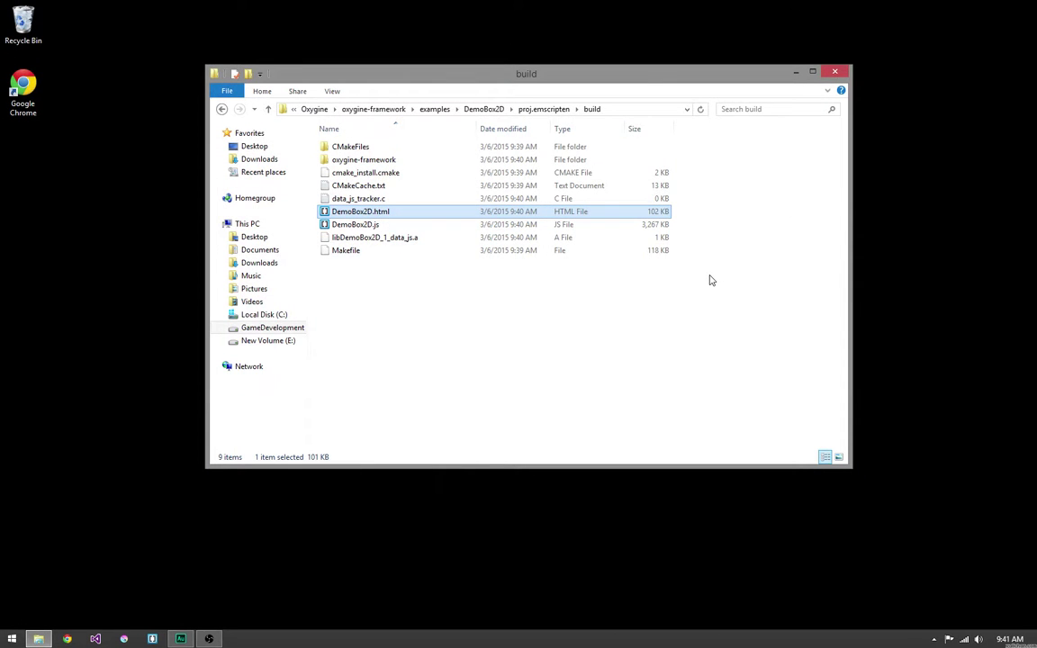